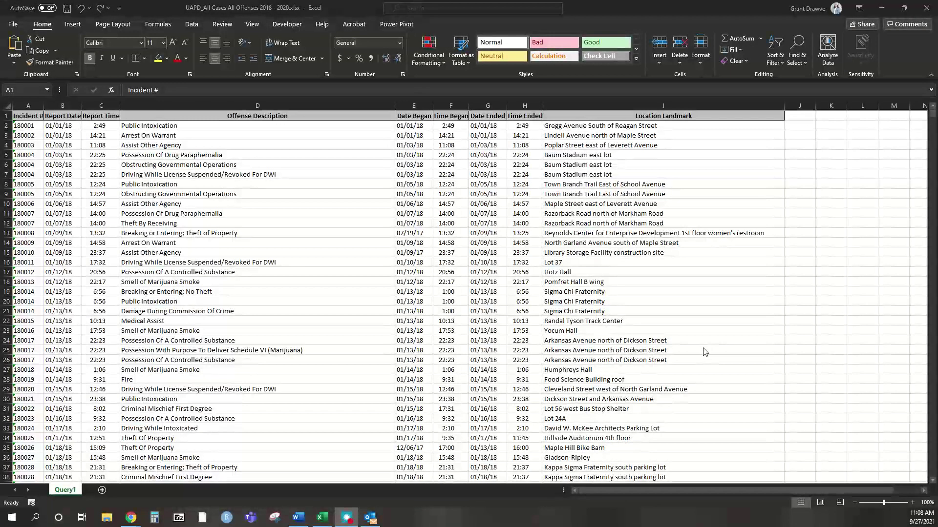
Scroll down through the Query1 sheet's 2018 incident records
scroll(703, 351, "down", 7)
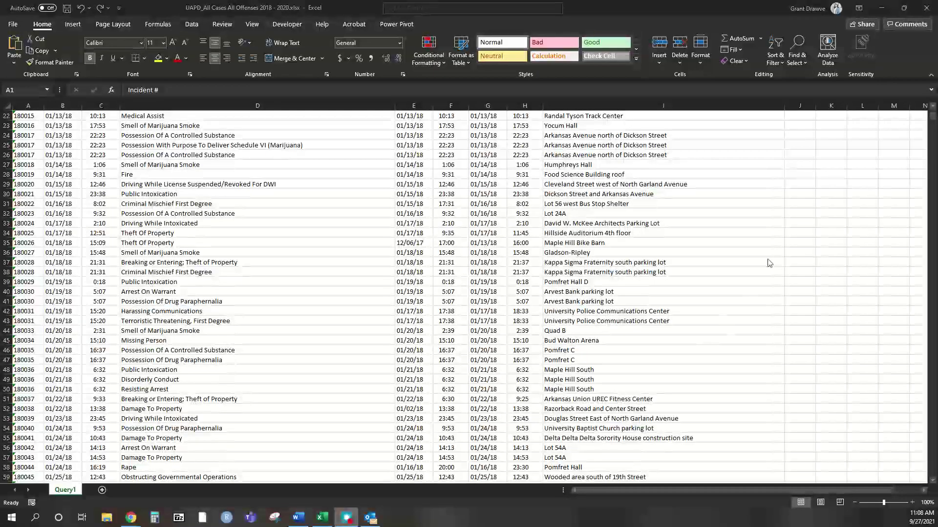
left_click(933, 120)
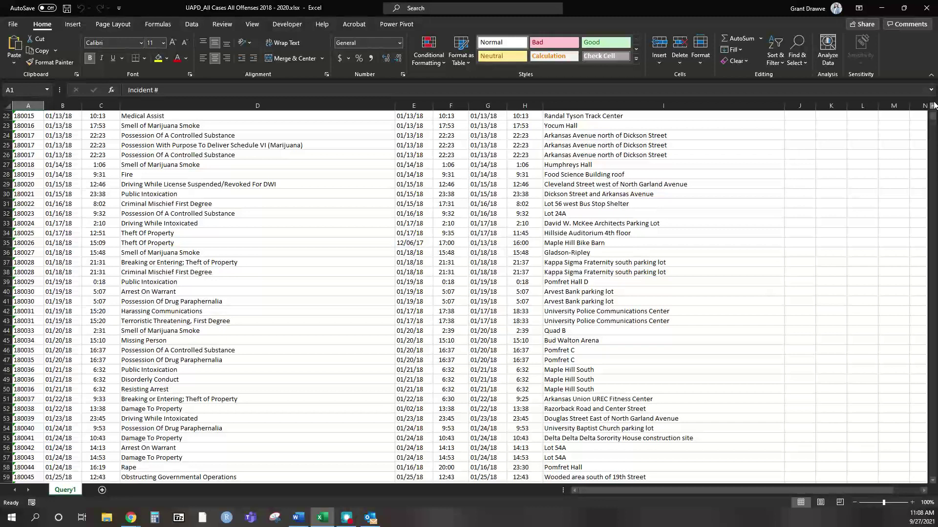
scroll(932, 120, "up", 7)
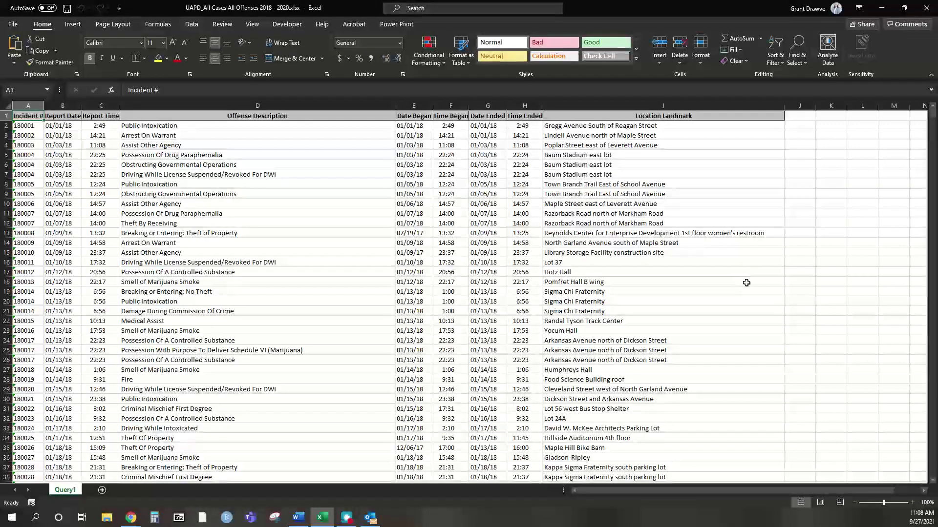
left_click(576, 493)
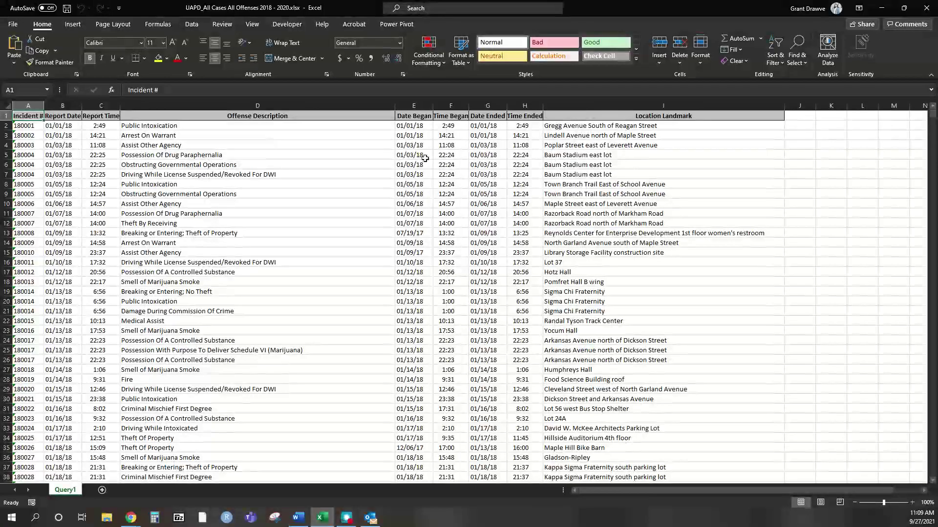
left_click(457, 105)
Insert three blank columns F:H before Time Began and format them as General
right_click(459, 105)
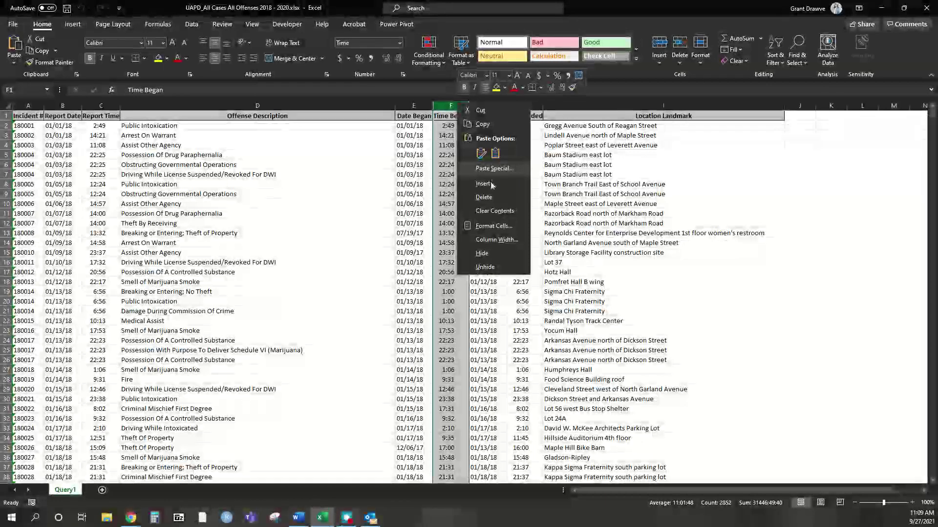
left_click(482, 184)
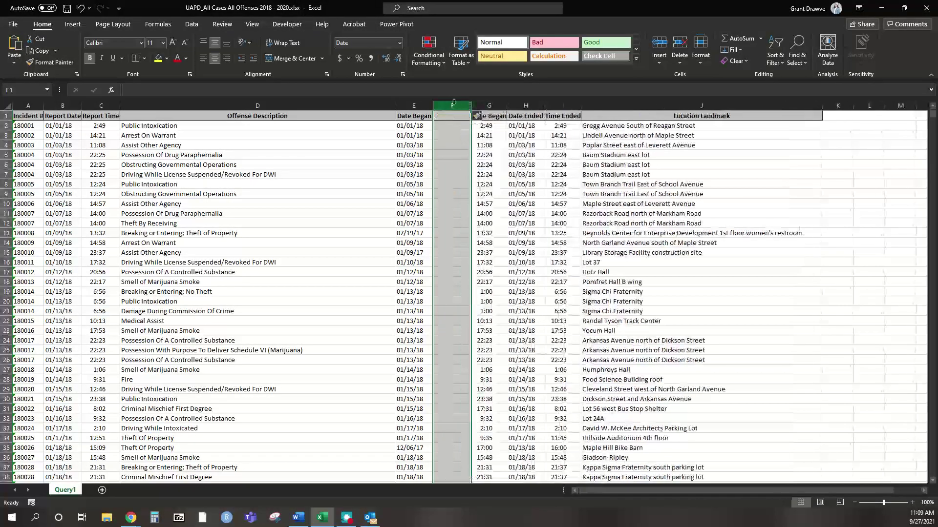
right_click(460, 105)
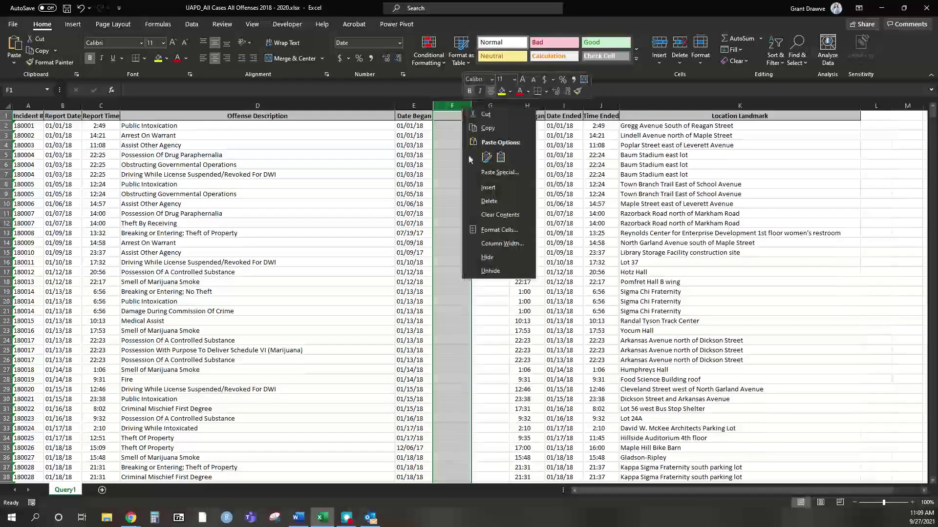
left_click(490, 189)
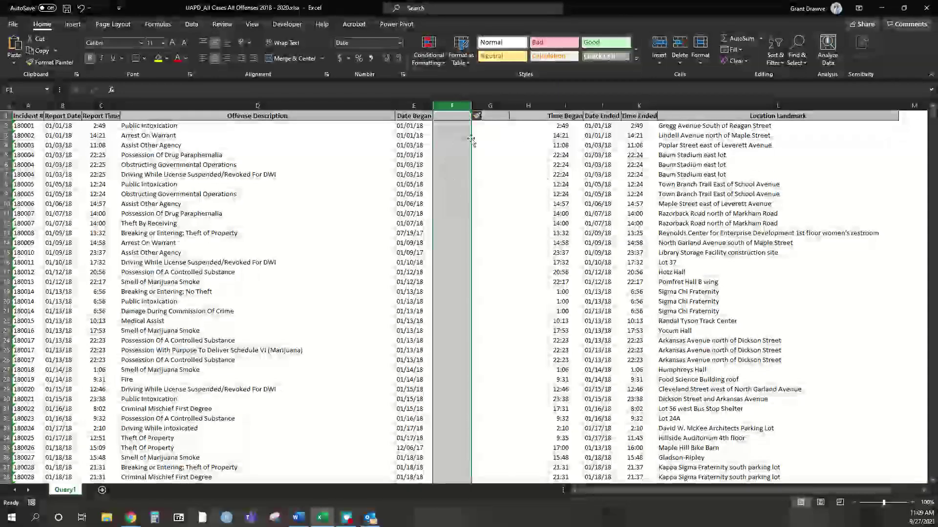
key("F4")
left_click(452, 135)
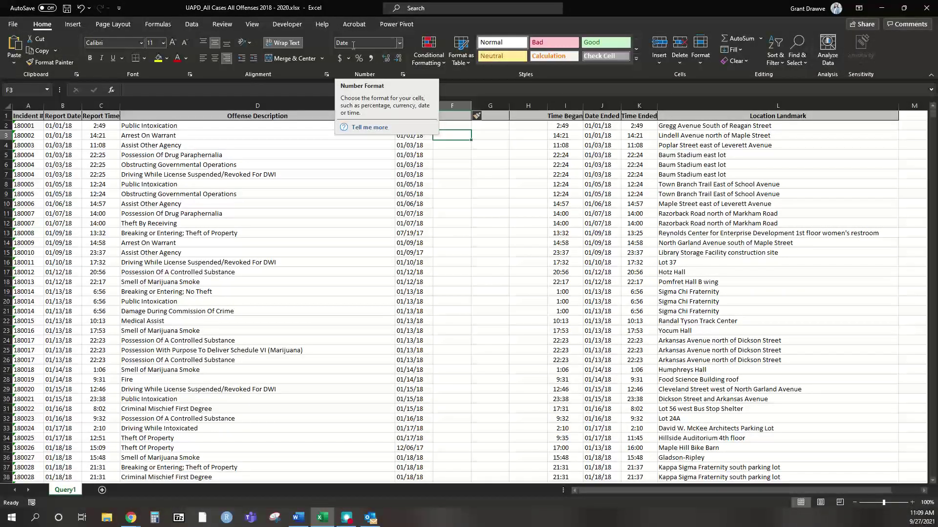
left_click_drag(451, 106, 527, 106)
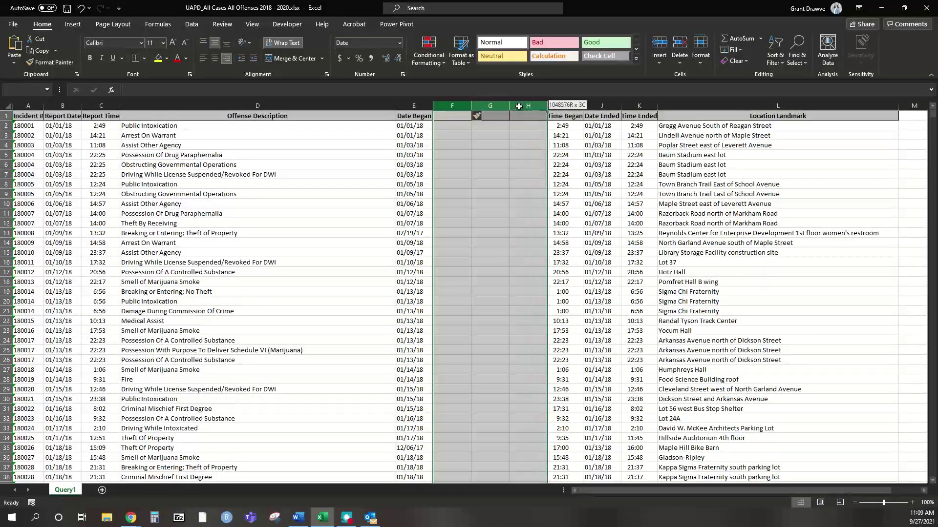
left_click(399, 43)
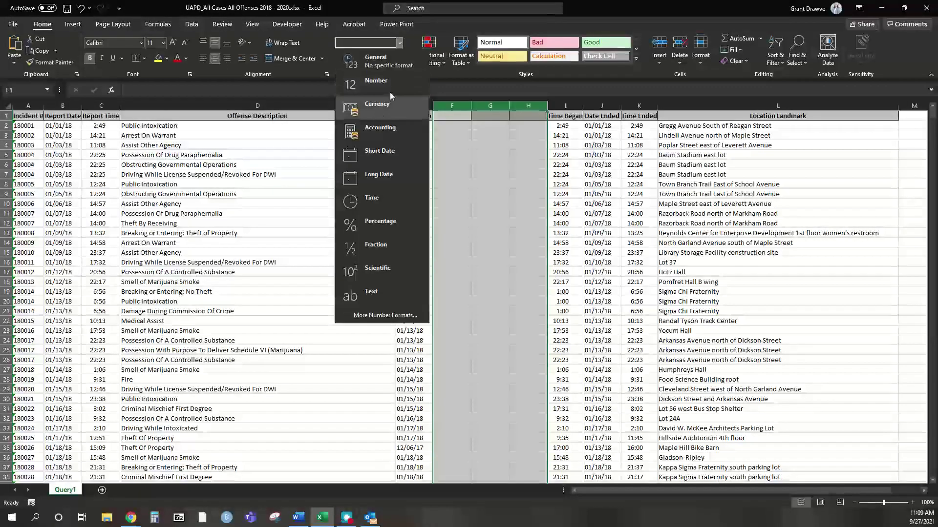
left_click(391, 68)
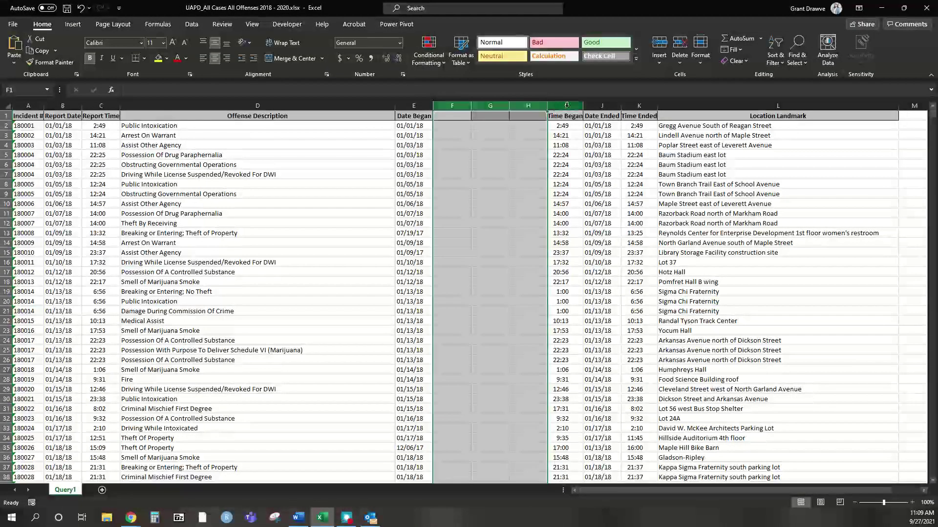
Insert a blank General-format column J before Date Ended
left_click(592, 105)
right_click(592, 105)
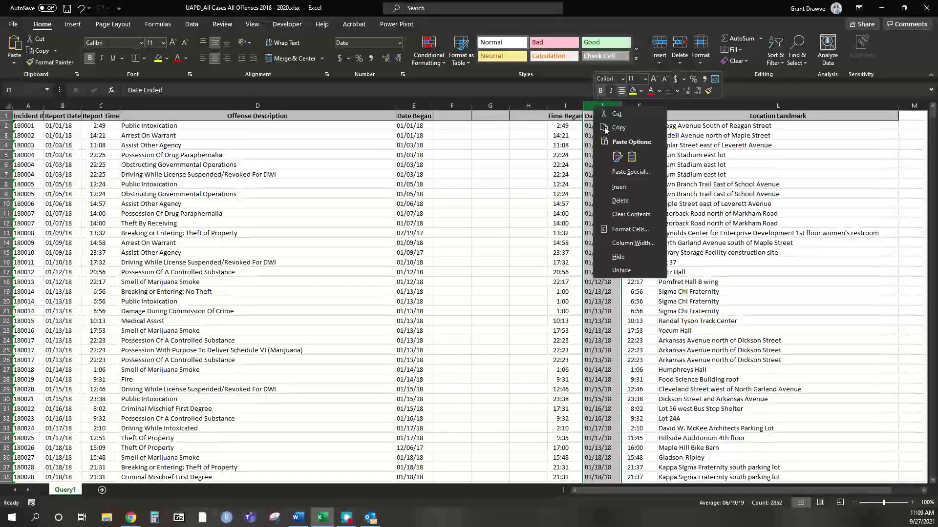
left_click(610, 188)
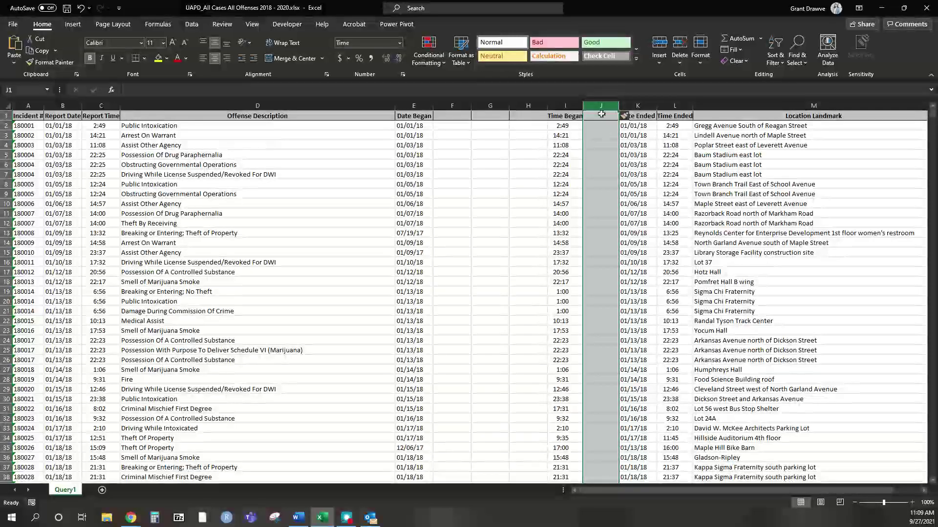
left_click(400, 43)
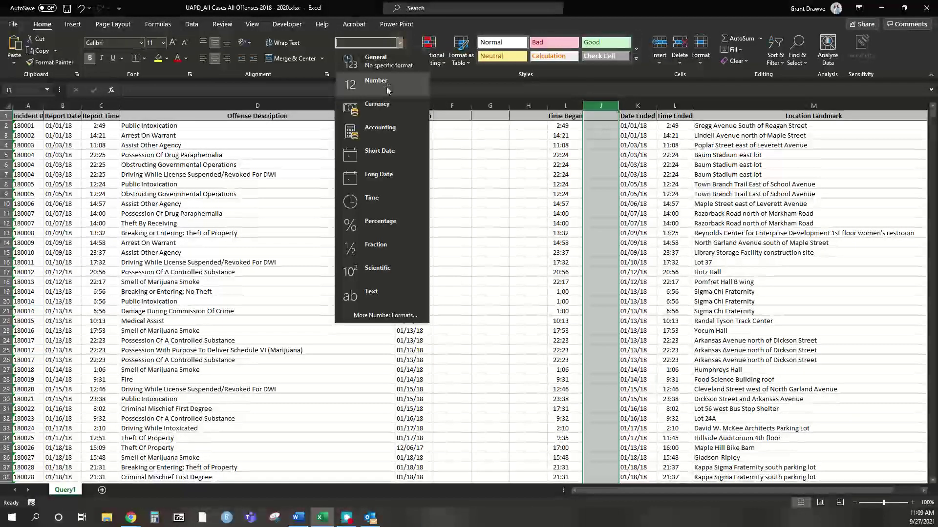
left_click(384, 61)
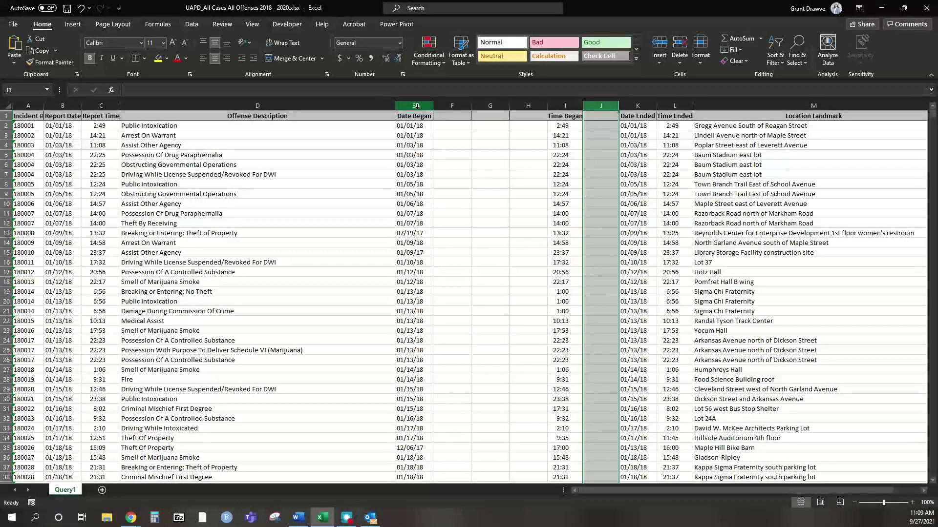
left_click(416, 107)
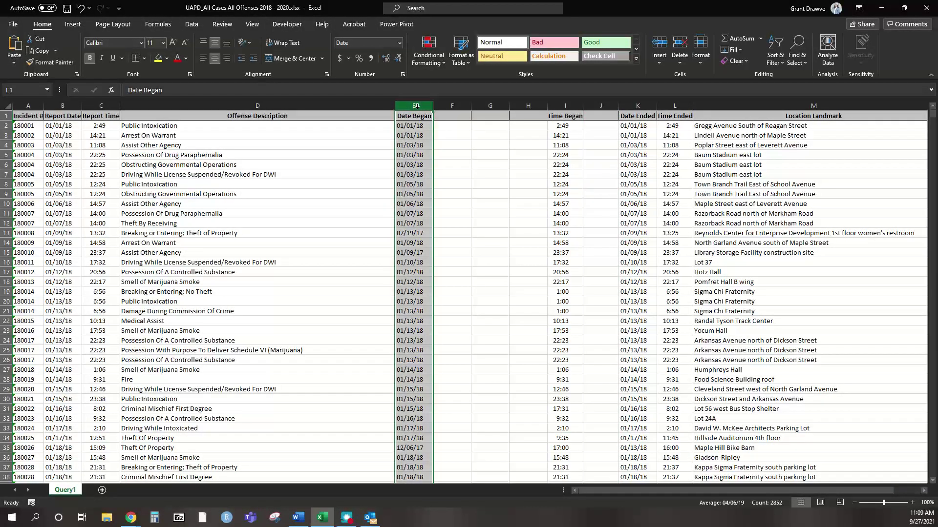
Format Date Began as Long Date and enter headers Day, Month, Year in F1:H1 and Hour in J1
left_click(399, 47)
left_click(370, 169)
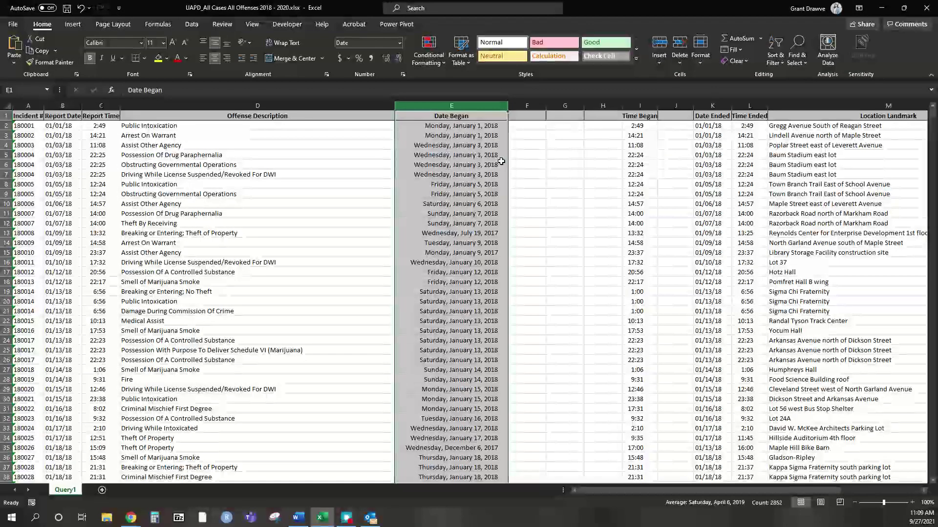
left_click(521, 120)
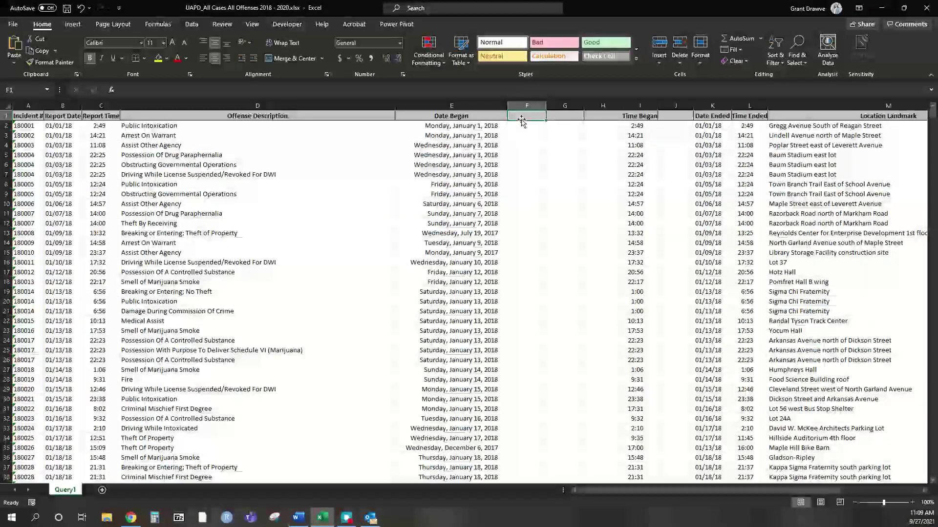
type("Day")
key("Tab")
type("Mon")
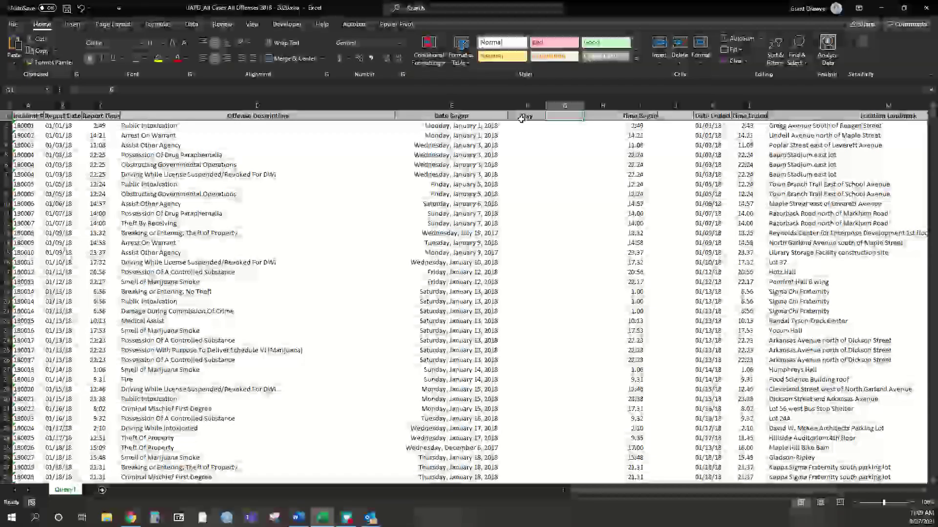
type("th")
key("Tab")
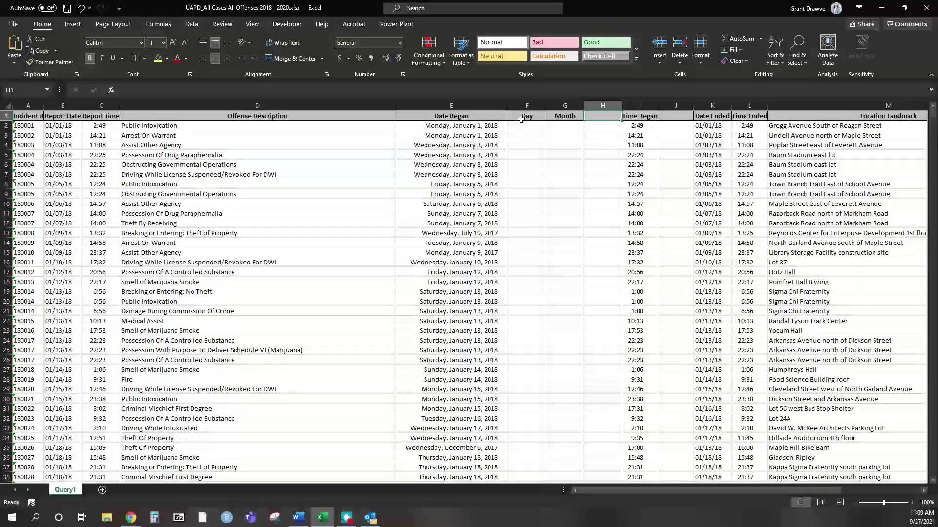
type("Year")
key("Tab")
key("Tab")
key("Tab")
key("Left")
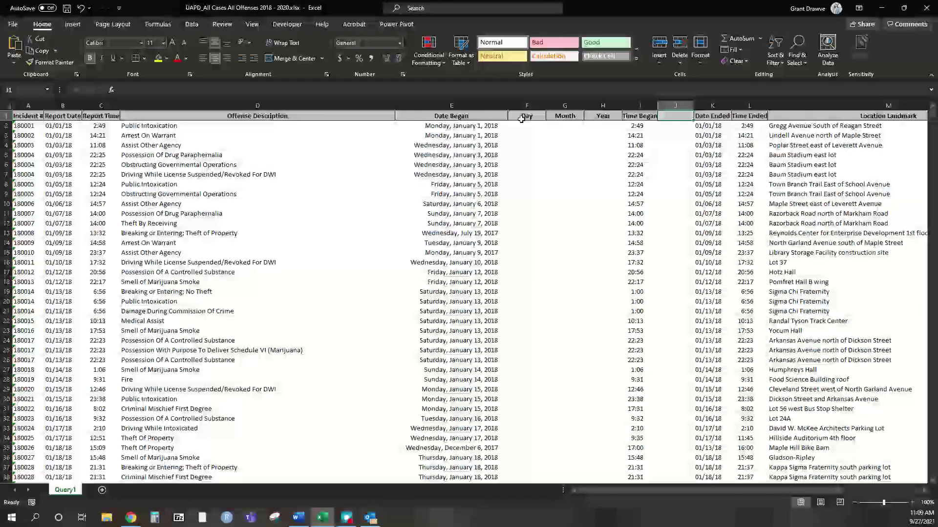
type("Hour")
left_click(522, 122)
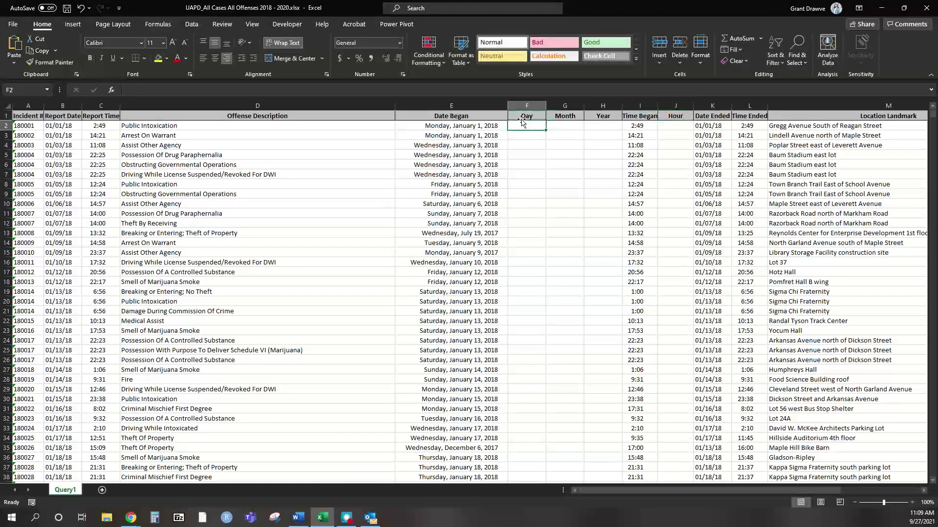
Enter Monday, Monday, Wednesday to Flash Fill weekday names down the Day column, then widen column F
type("Monday")
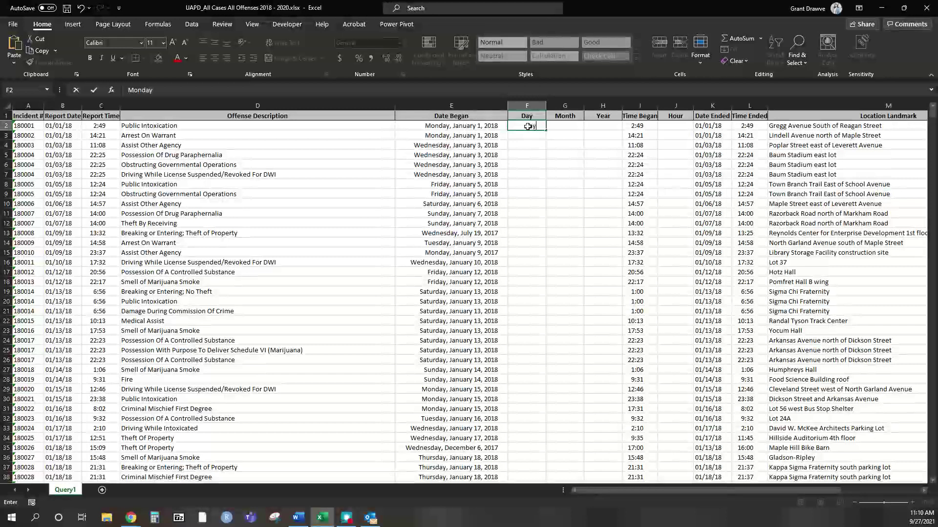
key("Return")
type("Monday")
key("Return")
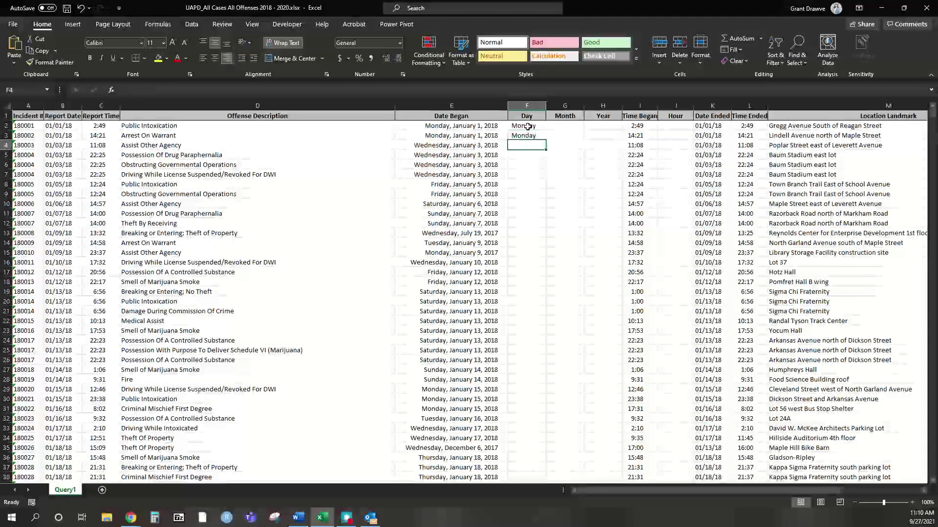
type("Wednesday")
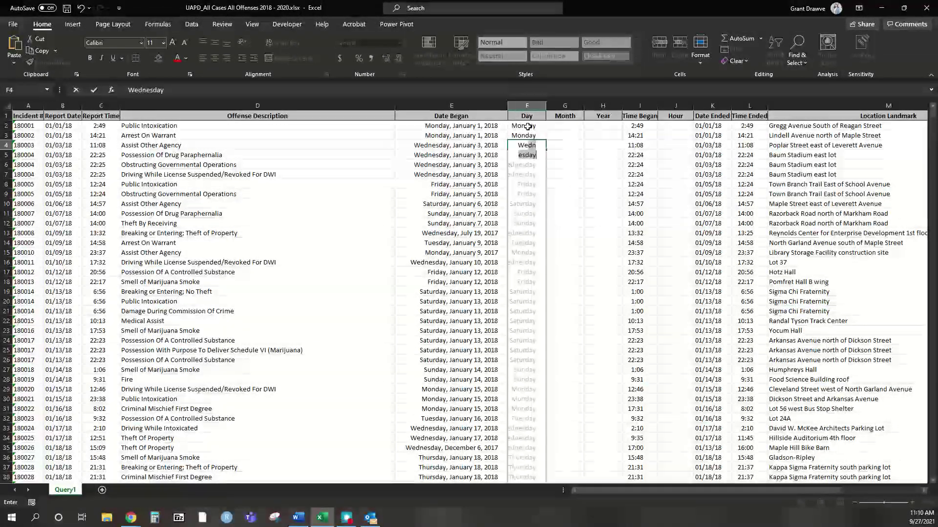
key("Return")
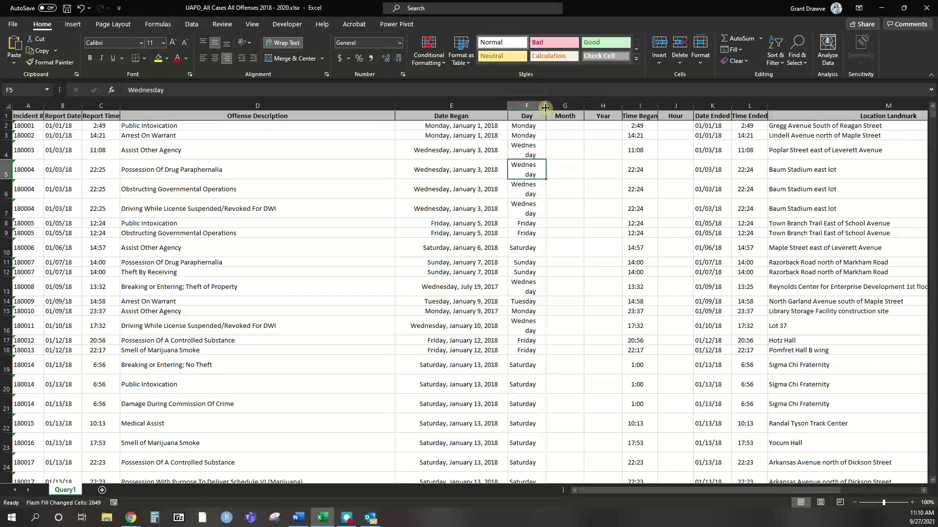
left_click_drag(546, 106, 558, 103)
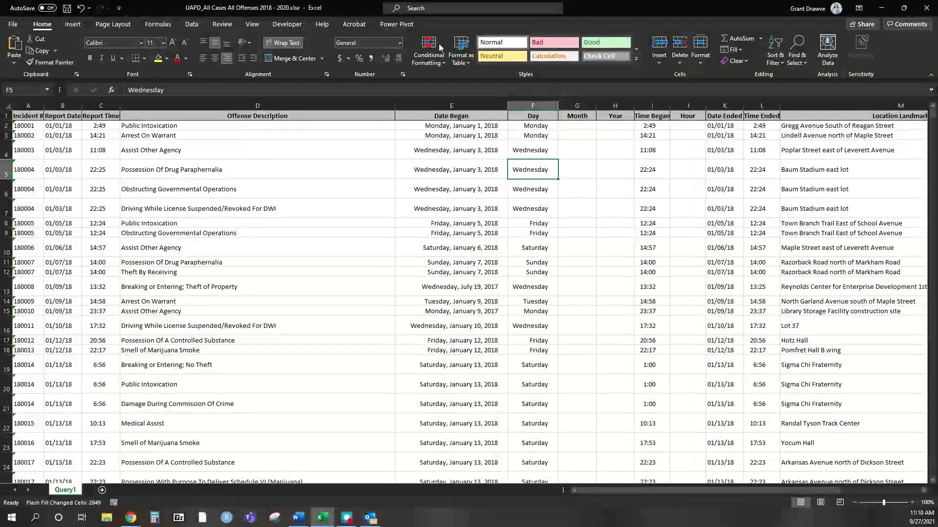
left_click(191, 24)
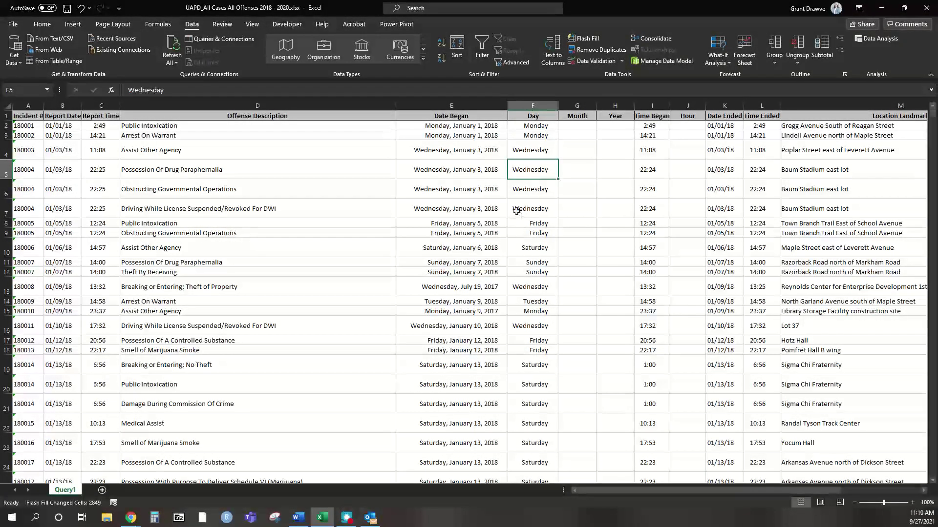
Enter January in G2:G4, Flash Fill the month names, and widen column G so December fits
left_click(571, 126)
type("J")
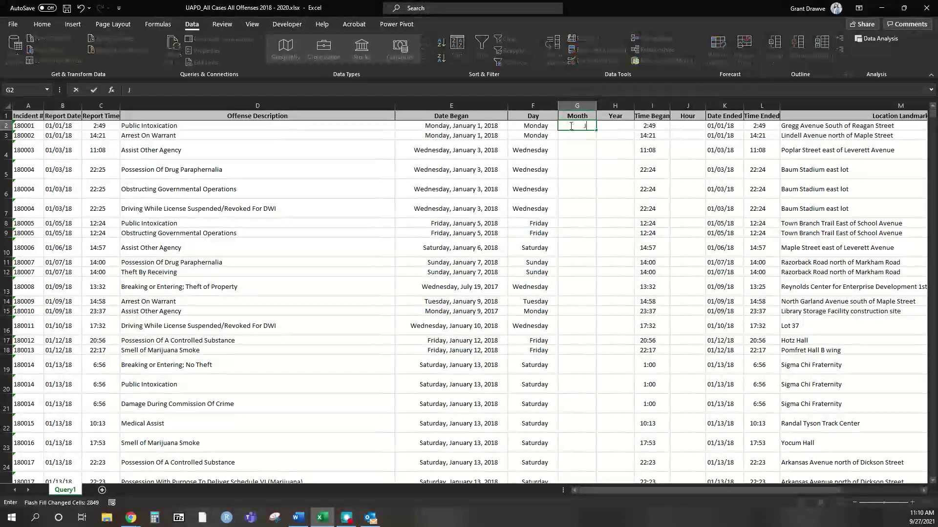
type("anuary")
key("Return")
type("J")
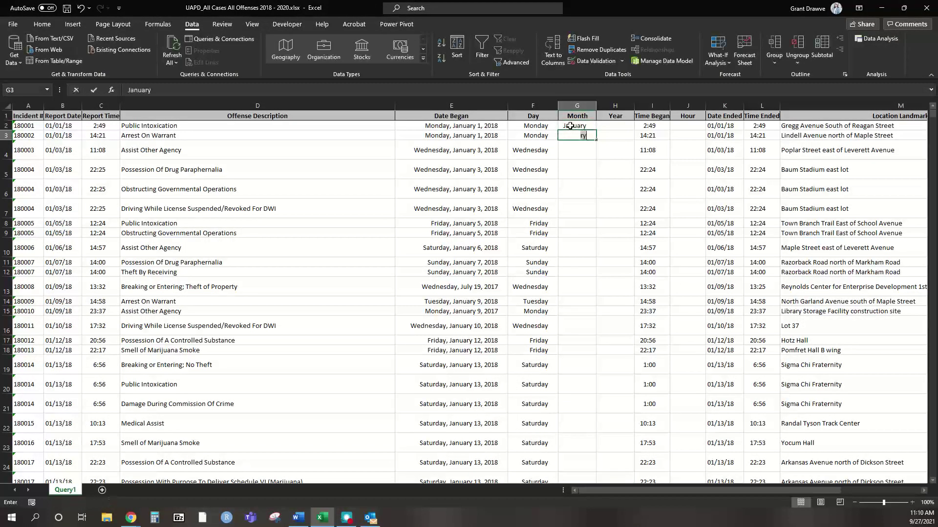
key("Return")
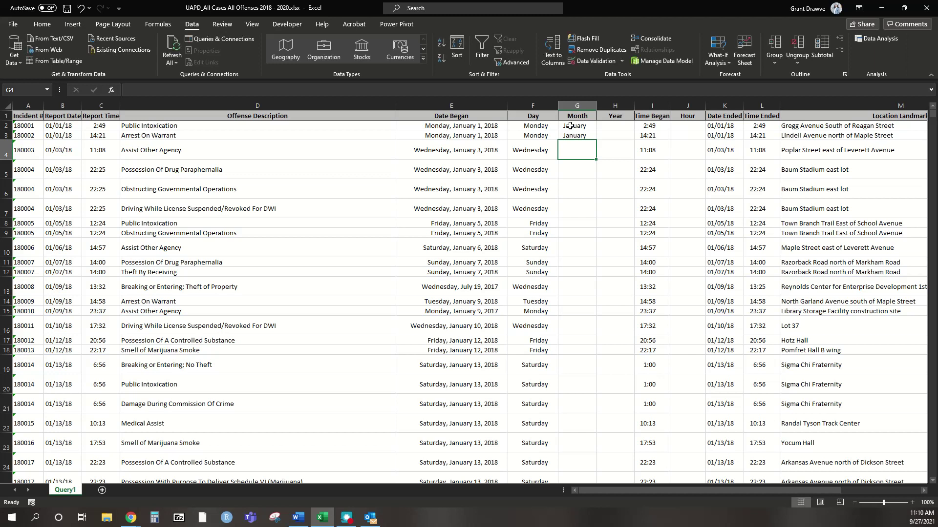
type("January")
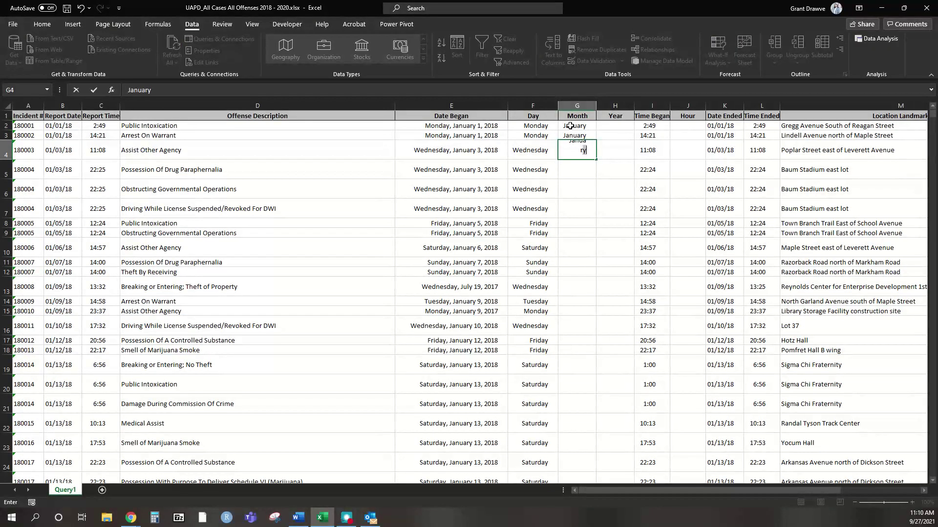
key("Return")
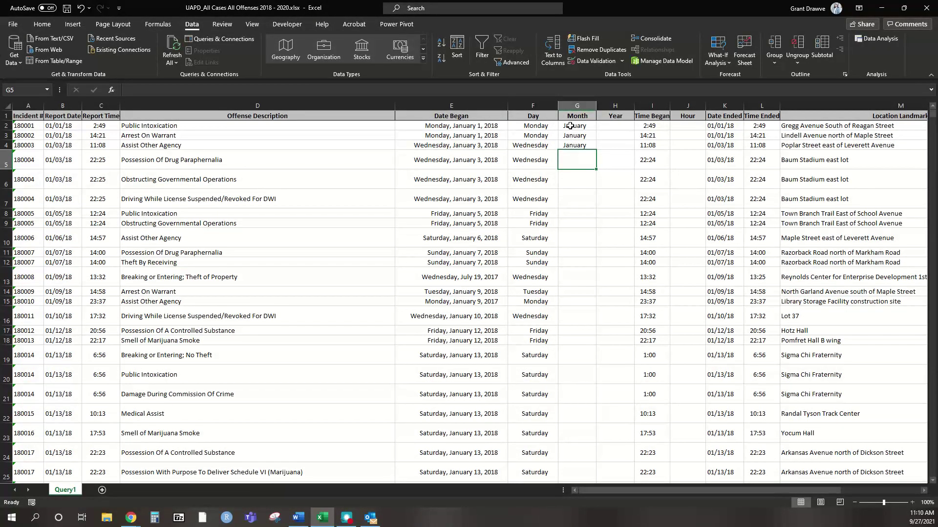
left_click(586, 39)
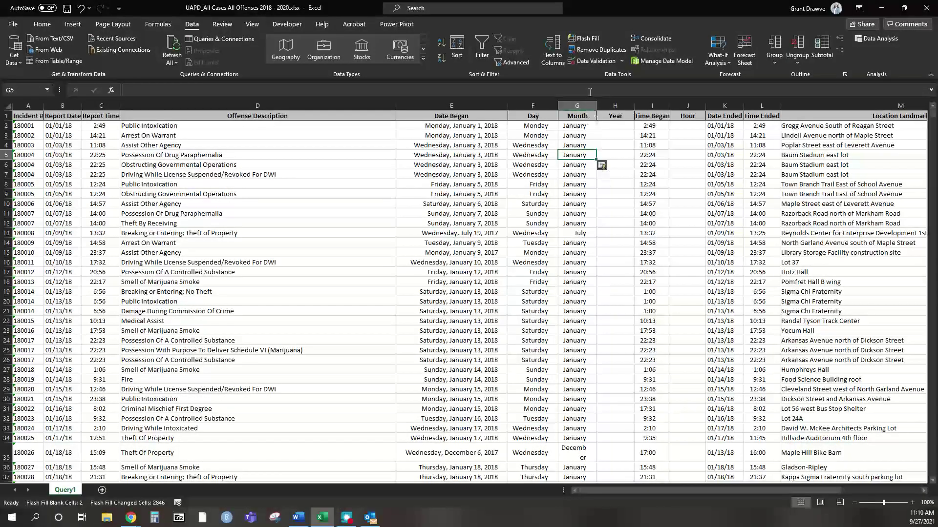
left_click_drag(596, 106, 617, 106)
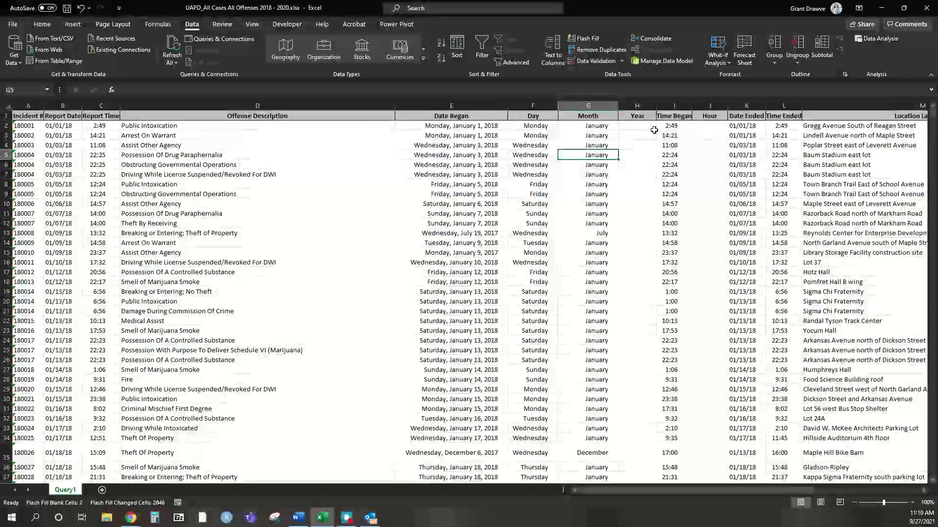
left_click(649, 128)
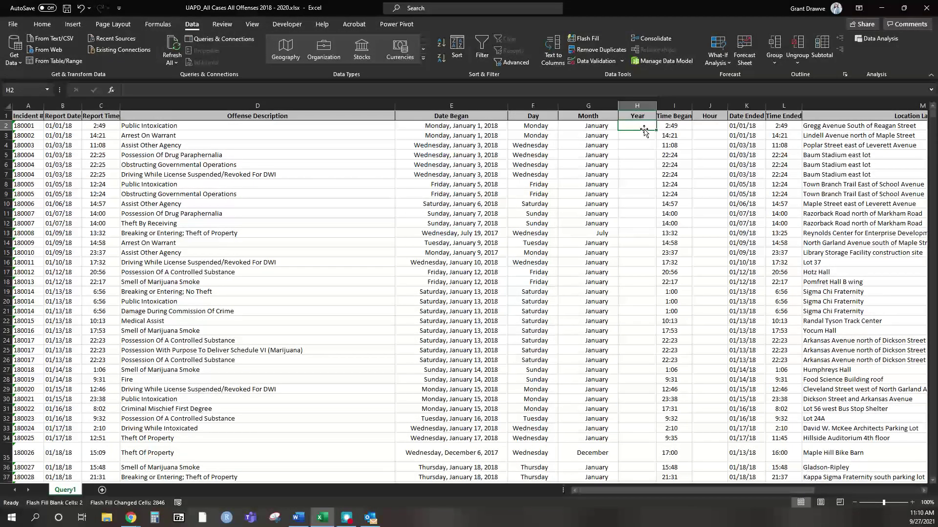
Enter =YEAR(E2) in H2 and copy it down the entire Year column
type("=year")
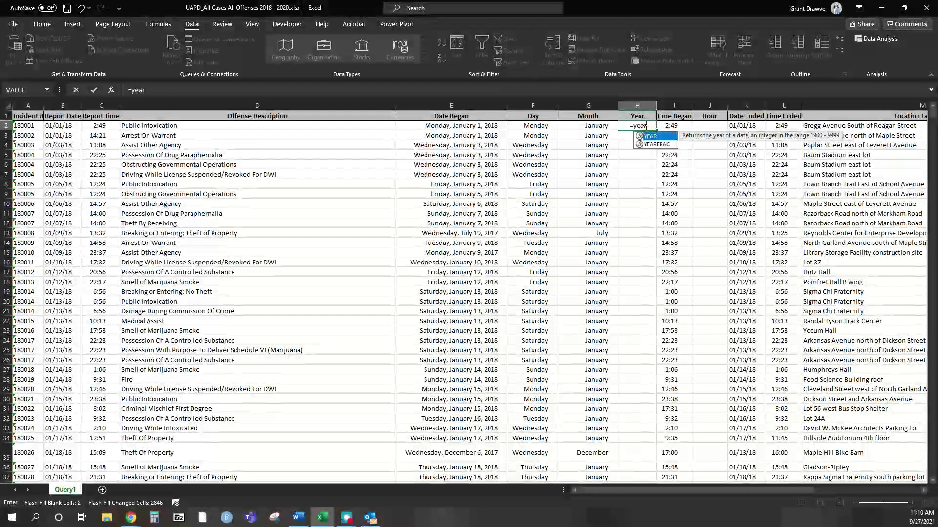
type("(")
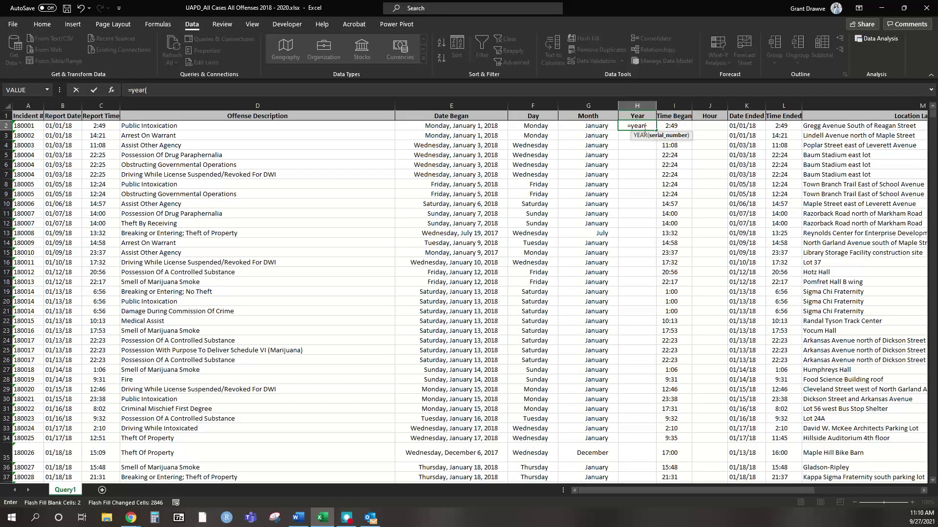
left_click(486, 126)
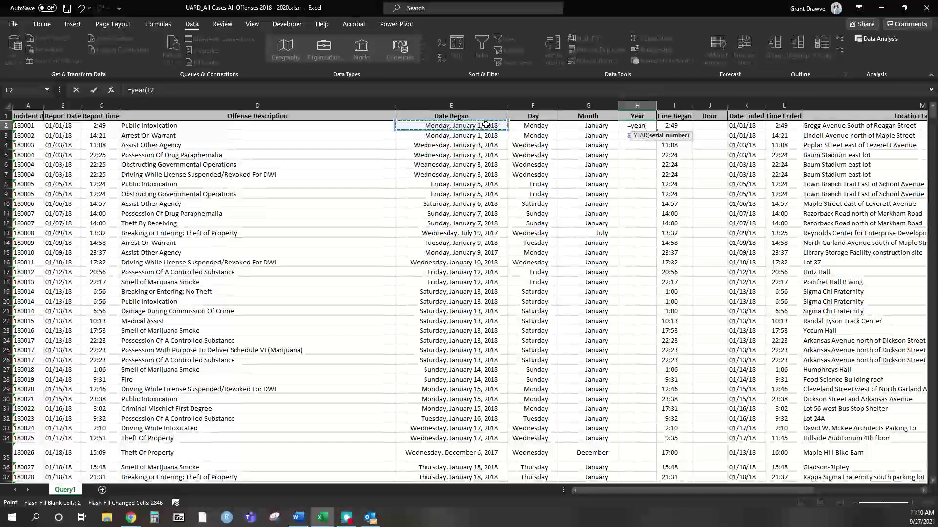
key("Return")
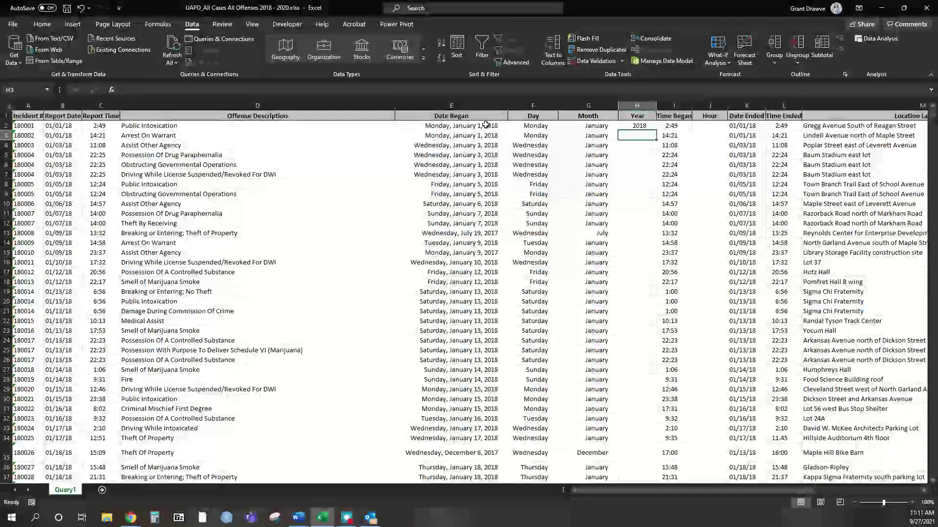
left_click(637, 126)
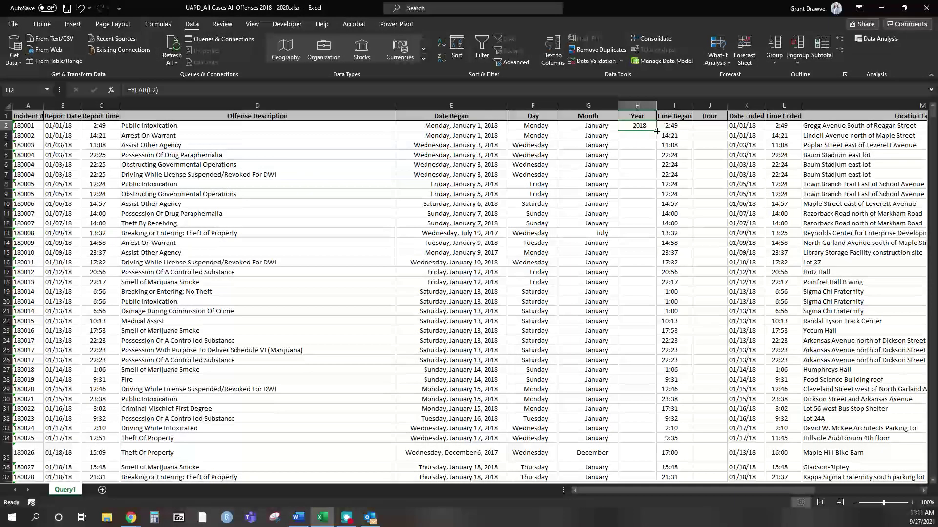
double_click(656, 131)
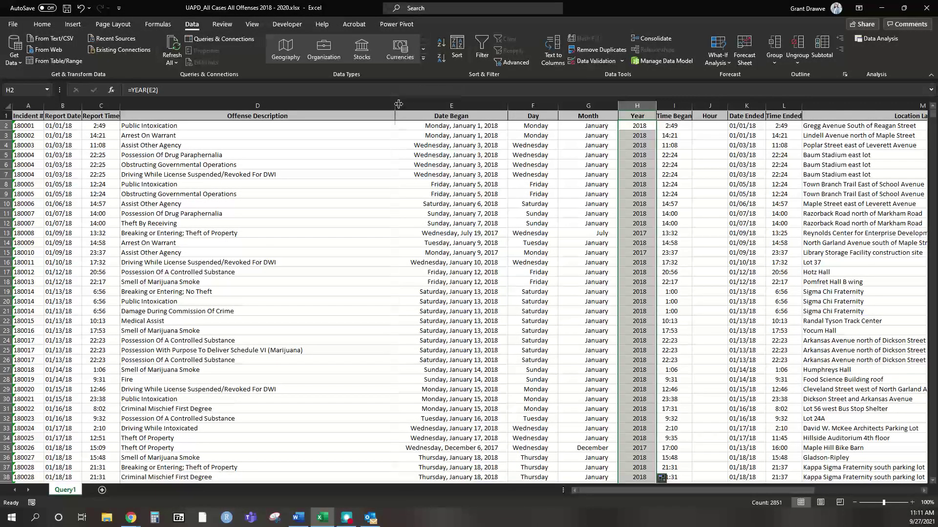
left_click_drag(399, 104, 376, 104)
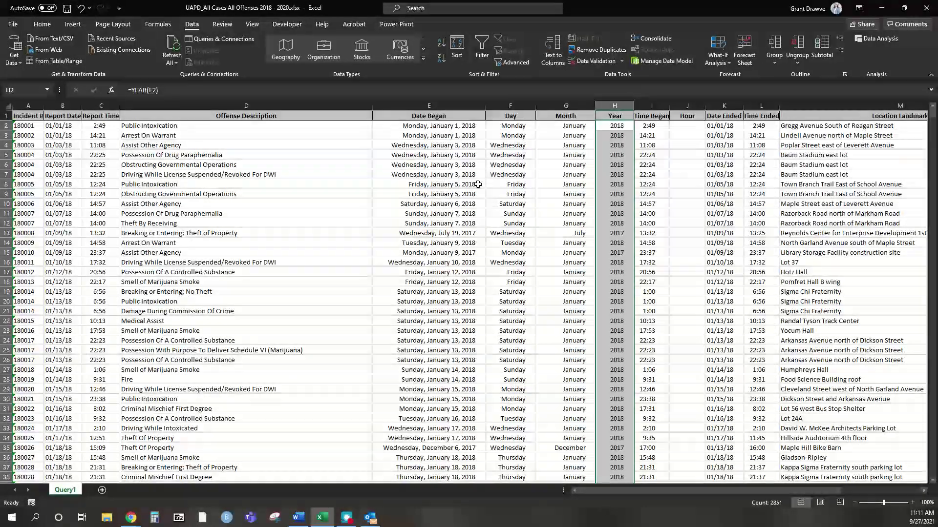
Copy the Year column and paste it back over itself as plain values
left_click(613, 154)
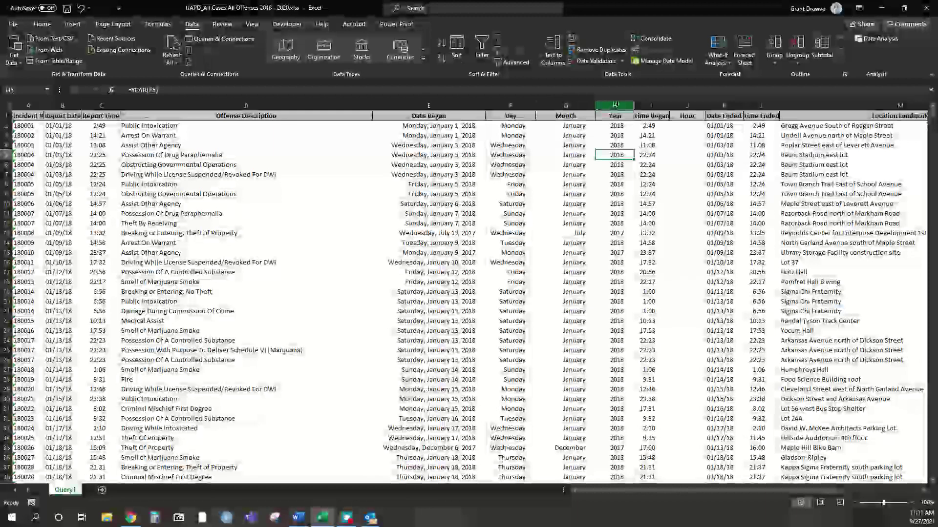
left_click(616, 105)
right_click(616, 105)
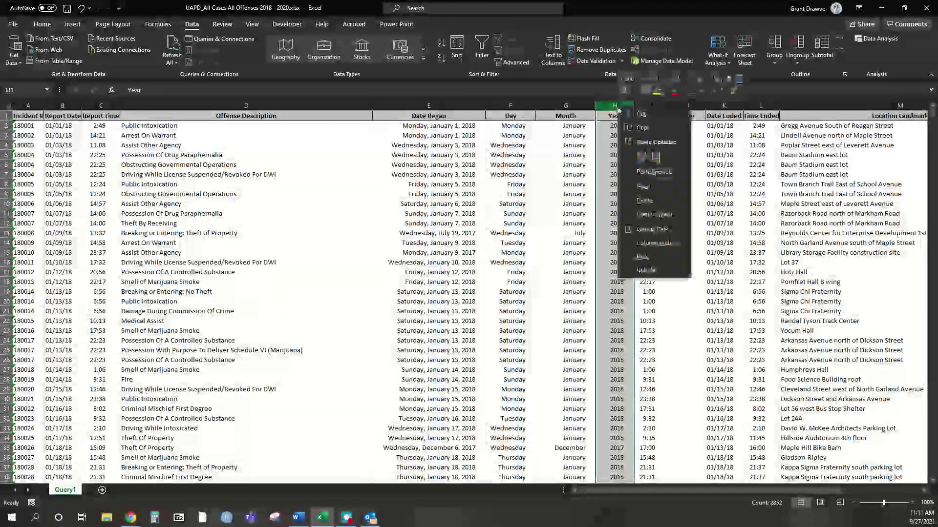
left_click(643, 127)
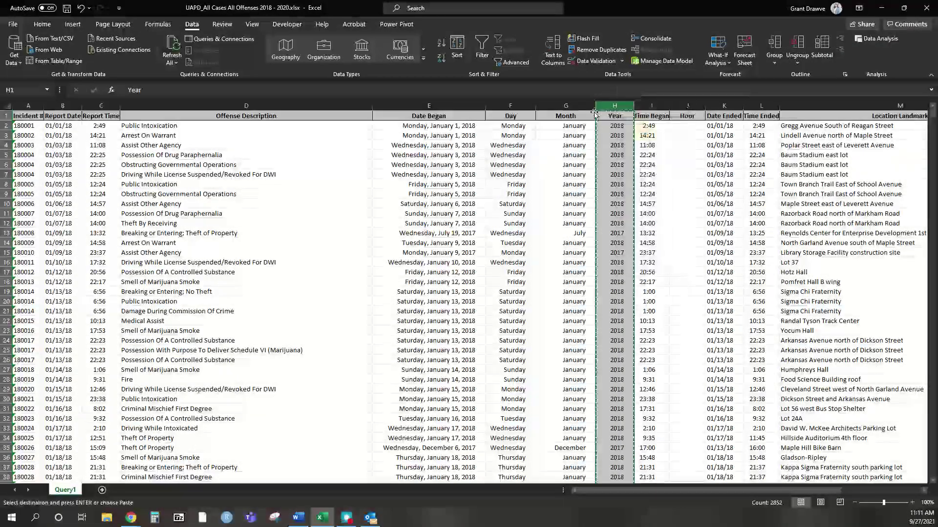
right_click(614, 113)
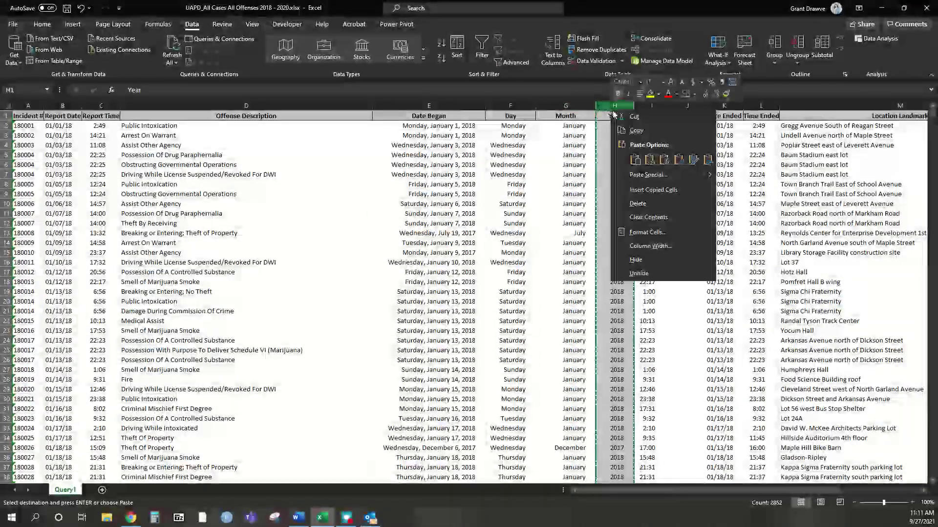
left_click(649, 159)
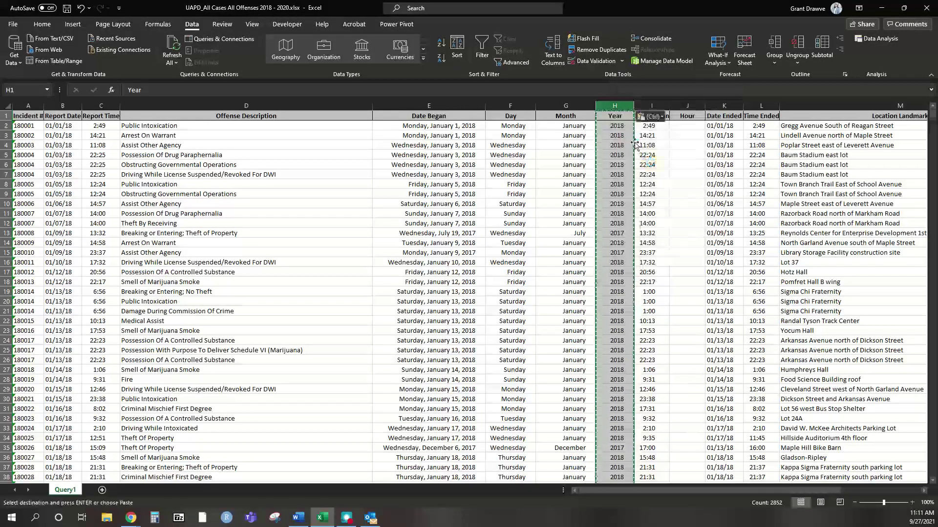
left_click(615, 135)
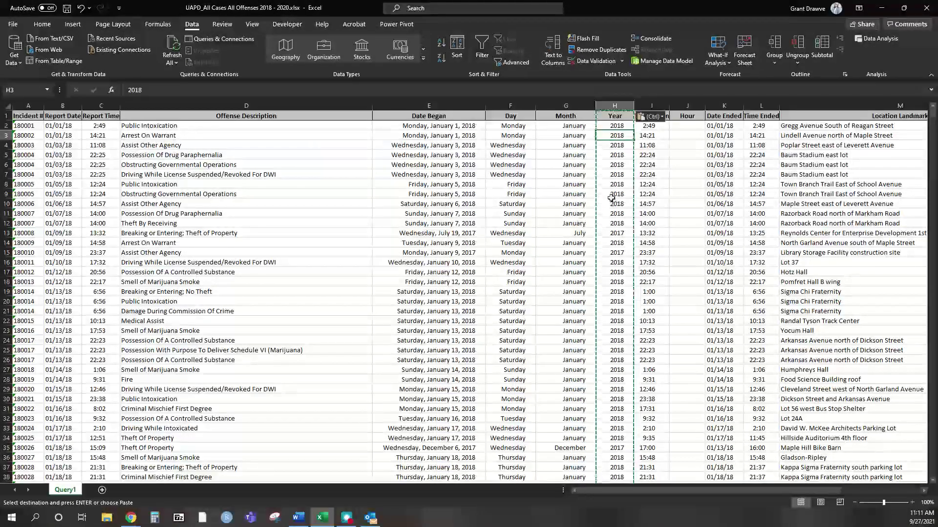
Enter =HOUR(I2) in J2 and fill it down the whole Hour column
left_click(680, 128)
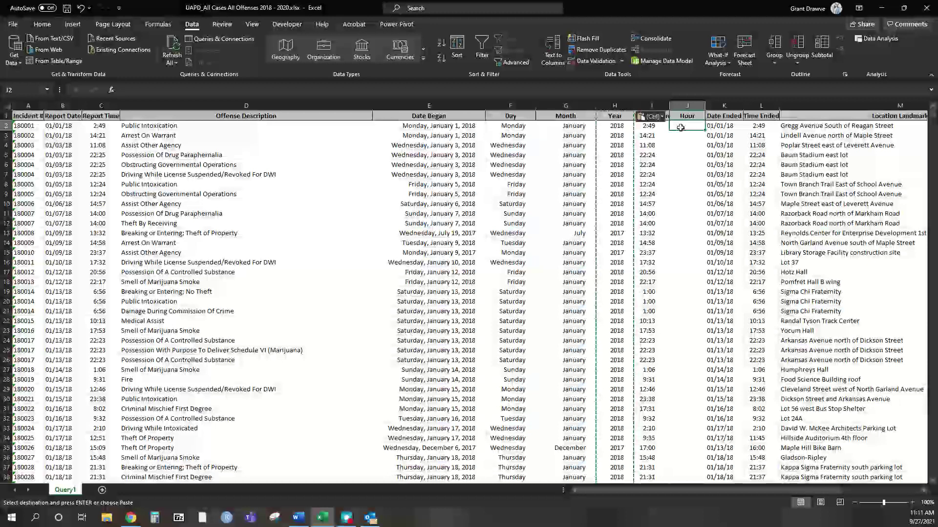
type("=hour")
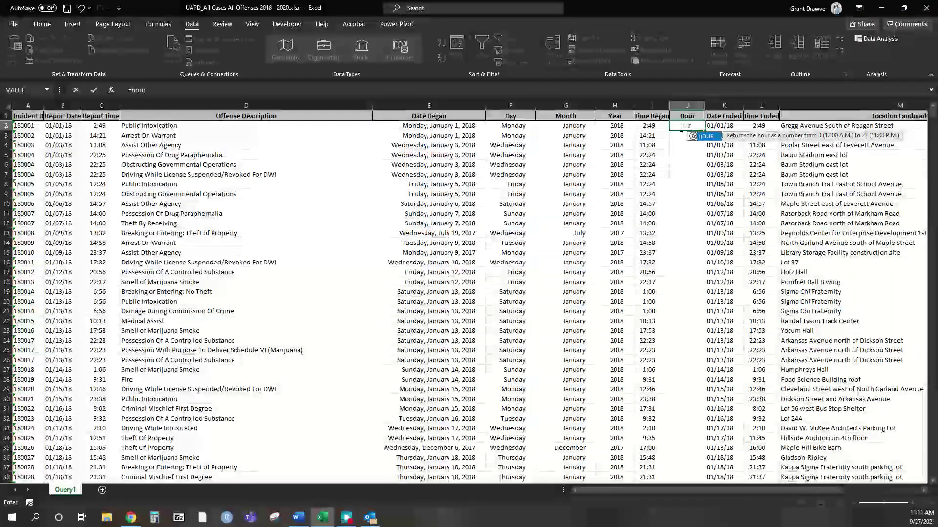
type("(")
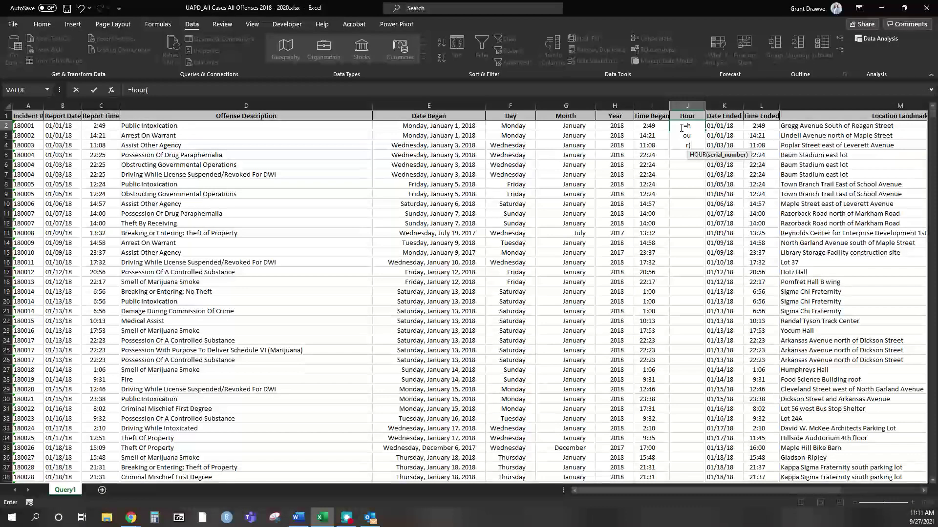
left_click(652, 127)
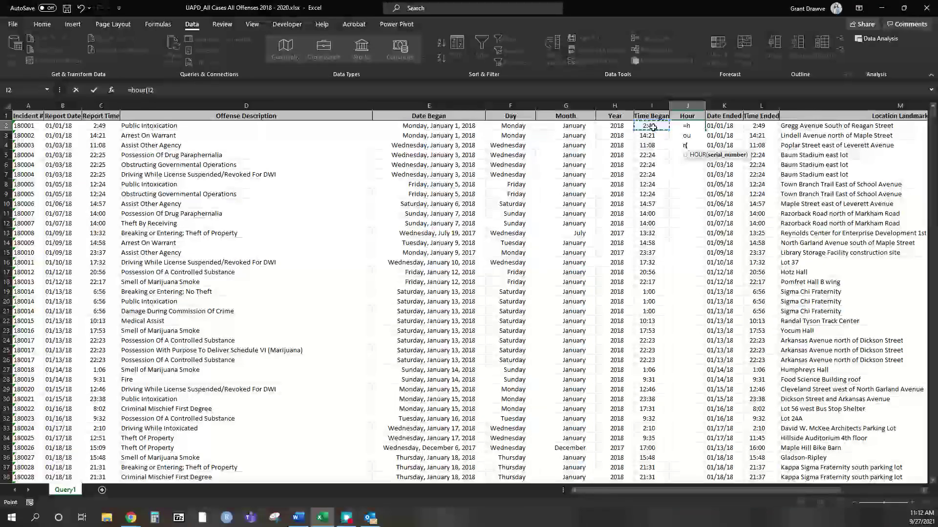
key("Return")
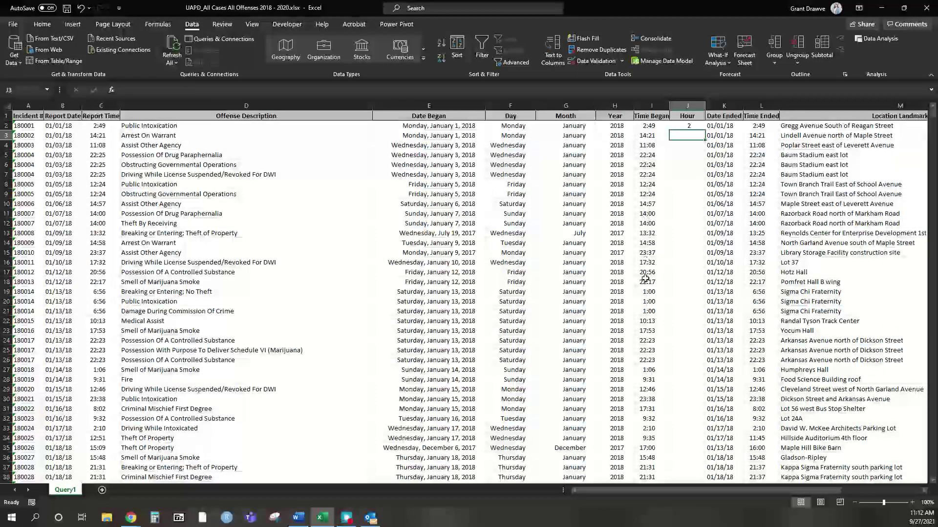
left_click(693, 127)
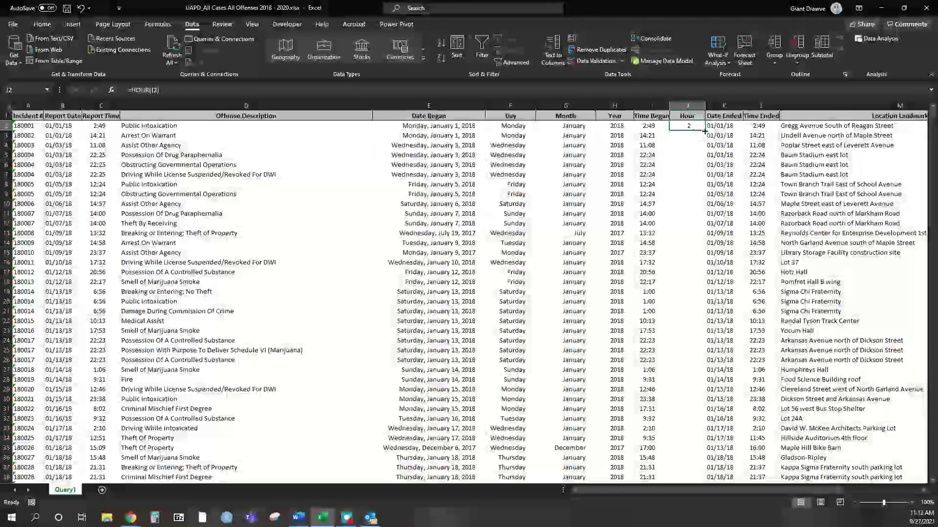
double_click(705, 131)
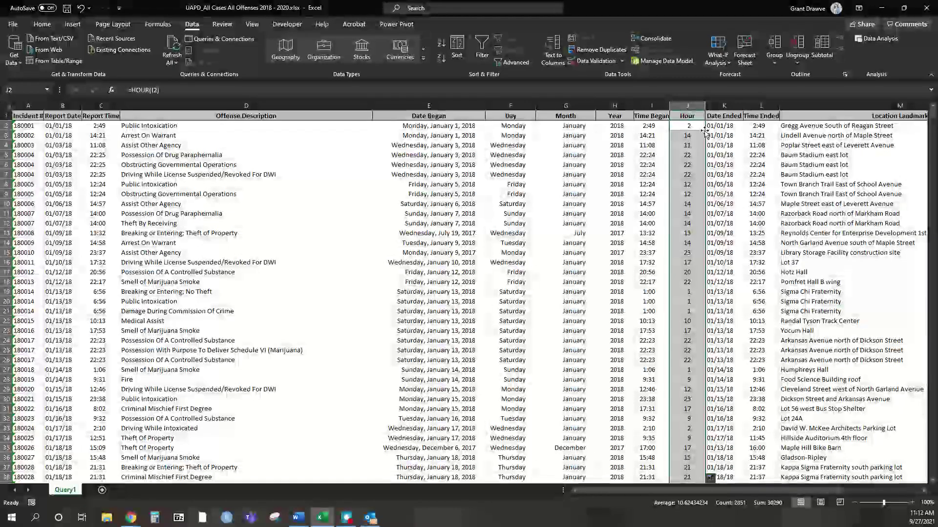
Copy column J and paste it back over itself to fix the hour values
left_click(684, 101)
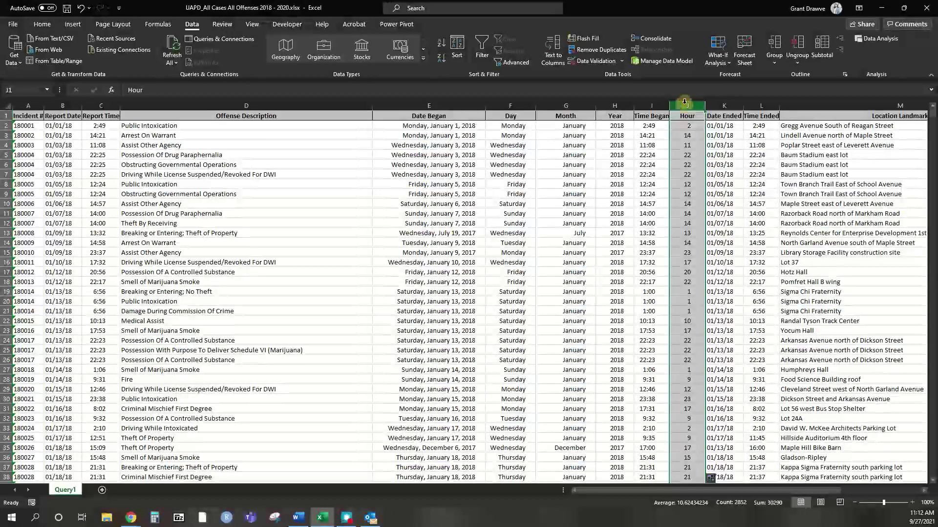
right_click(684, 101)
left_click(714, 124)
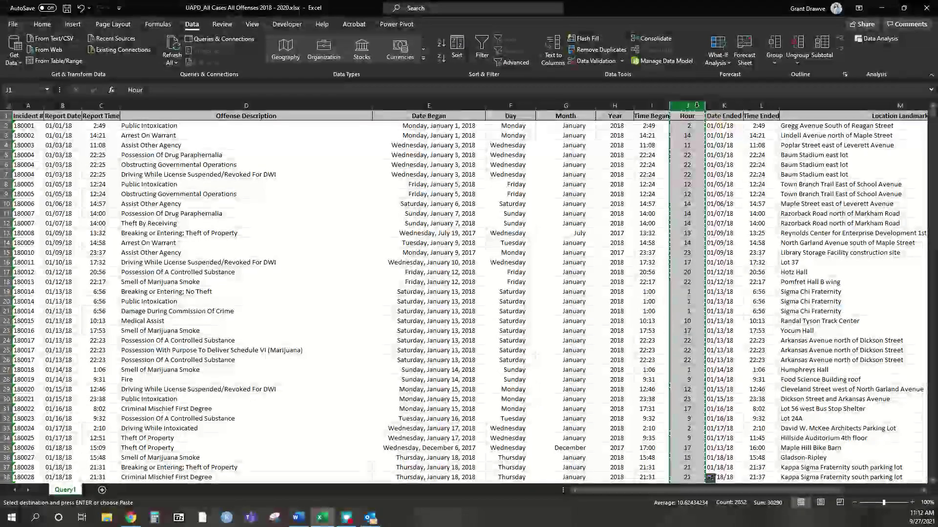
right_click(687, 105)
left_click(711, 145)
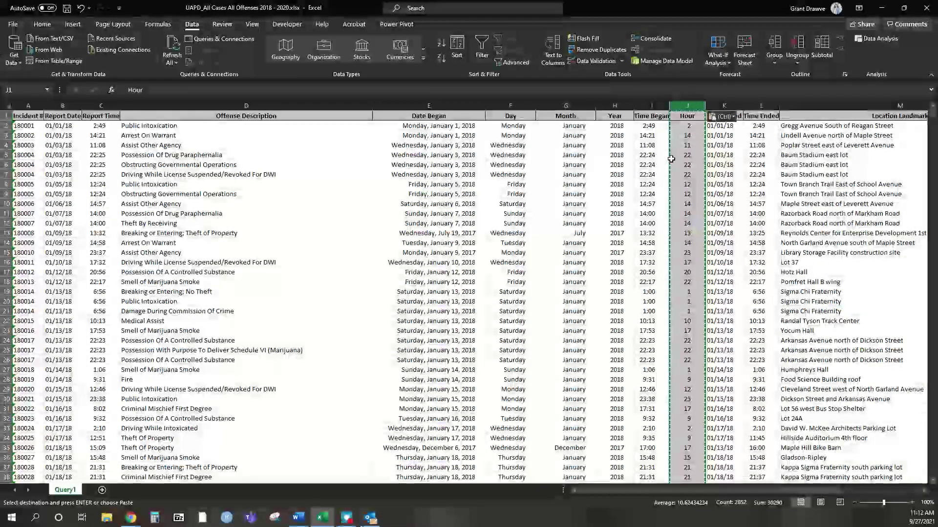
left_click(32, 116)
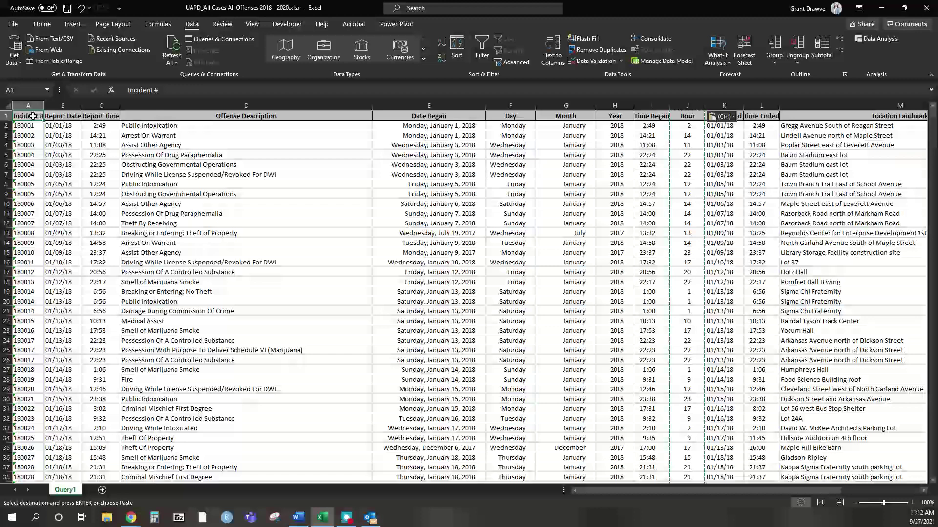
Select the full data range A1:M2852 and insert a PivotTable on a new worksheet
key("ctrl+shift+Right")
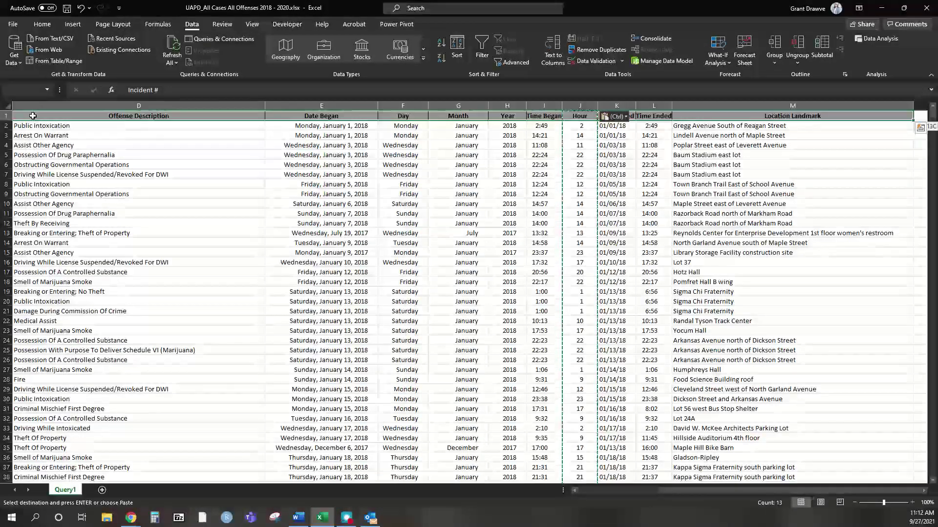
key("ctrl+shift+Down")
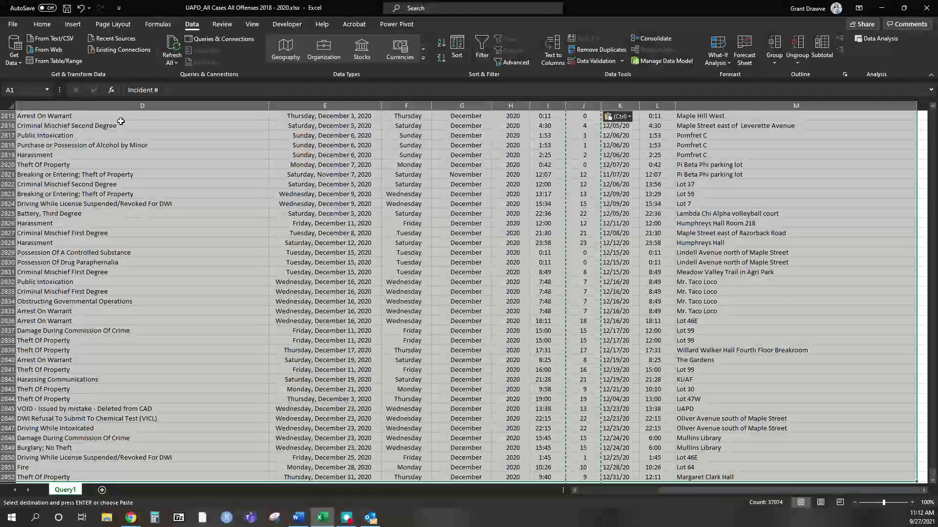
left_click(74, 25)
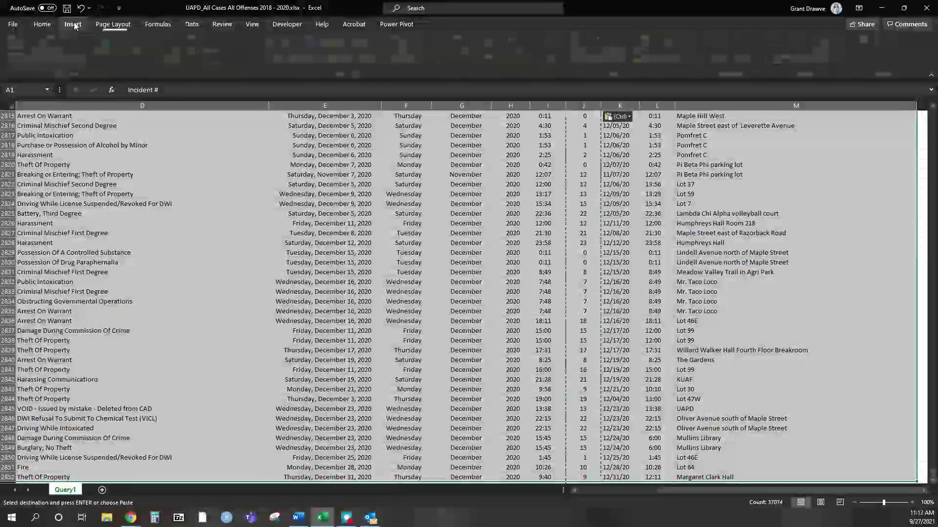
left_click(17, 43)
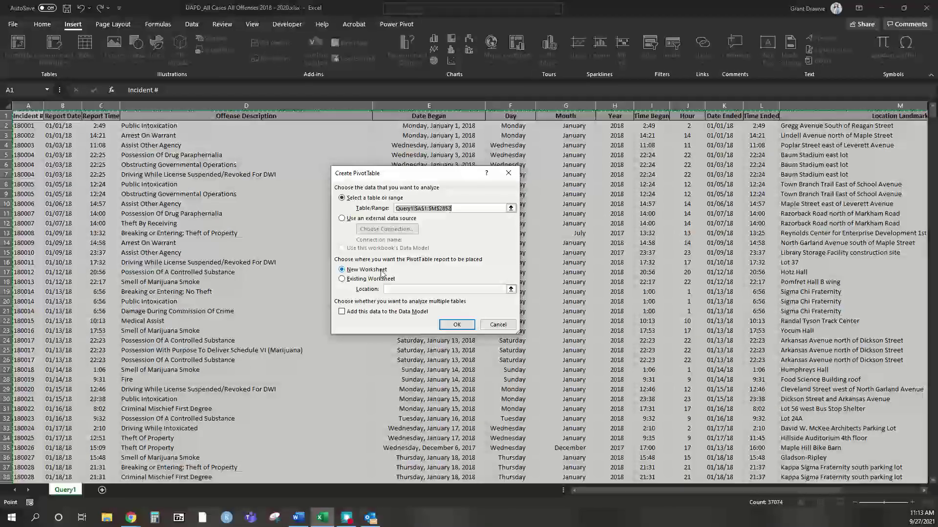
left_click(457, 325)
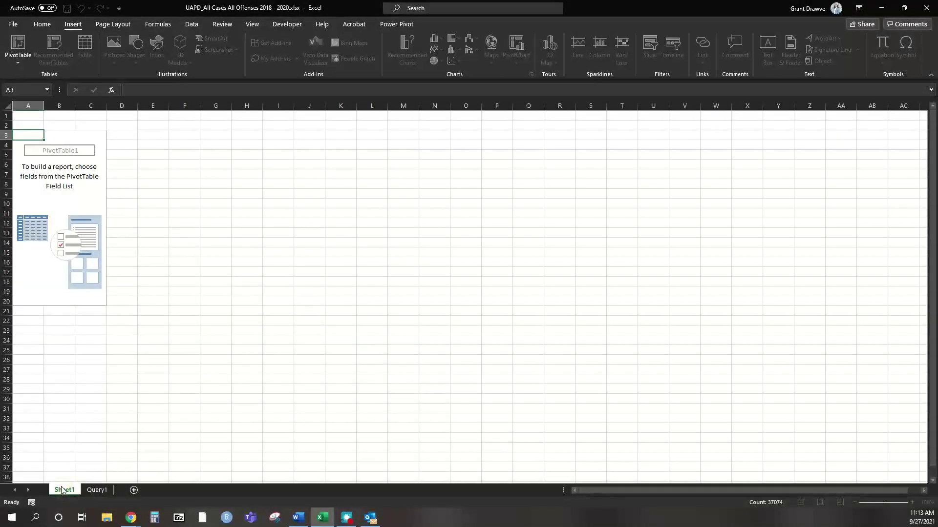
Rename the new sheet to Pivot and reselect the pivot to show its field list
double_click(62, 490)
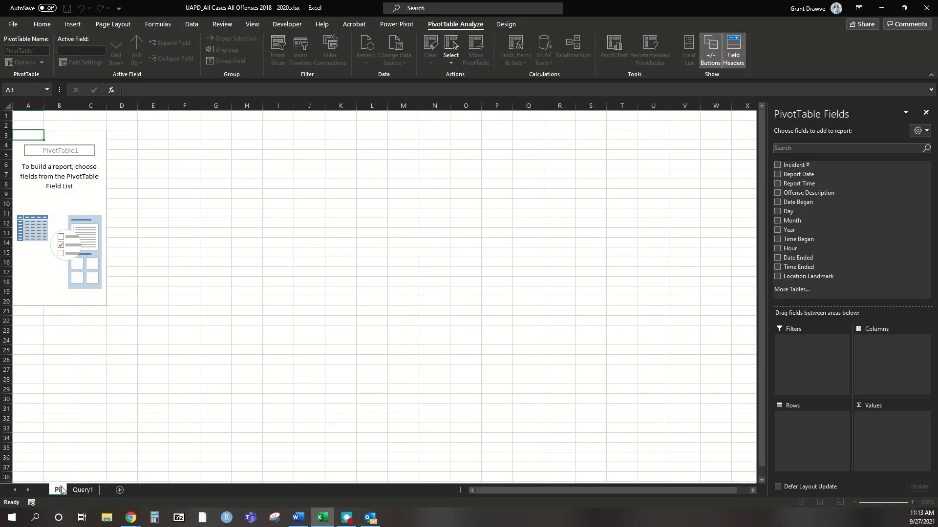
type("Pivot")
key("Return")
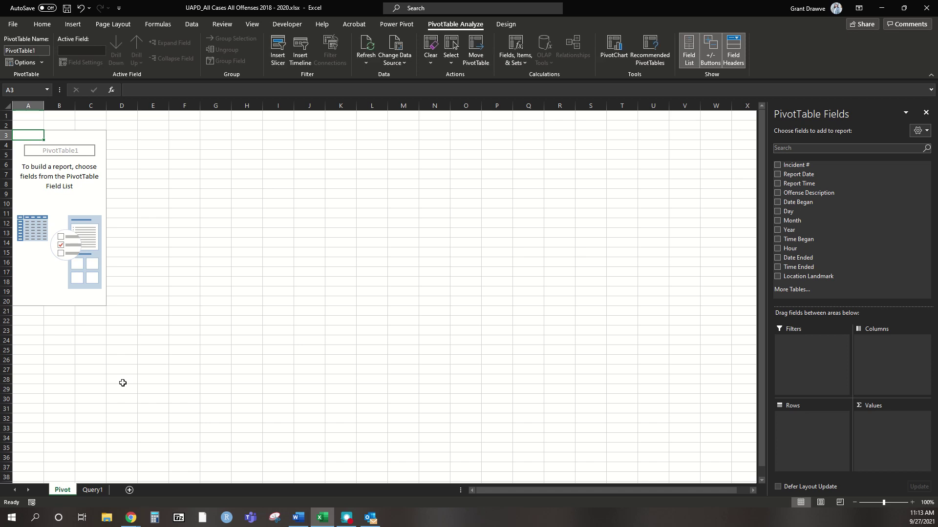
left_click(73, 193)
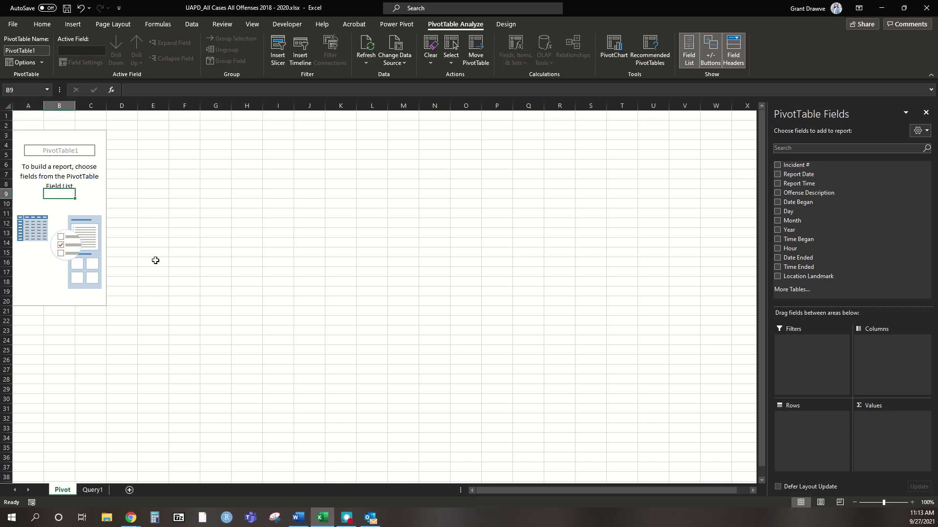
left_click(247, 184)
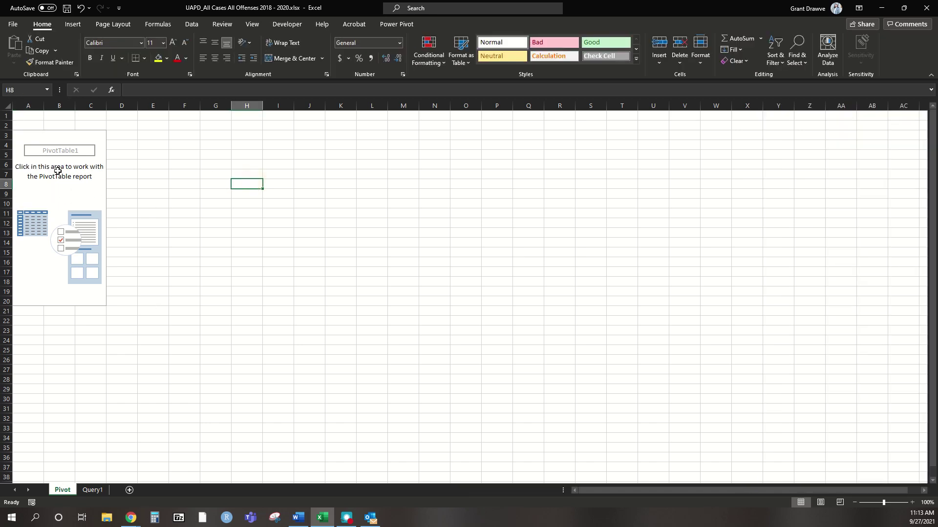
left_click(59, 175)
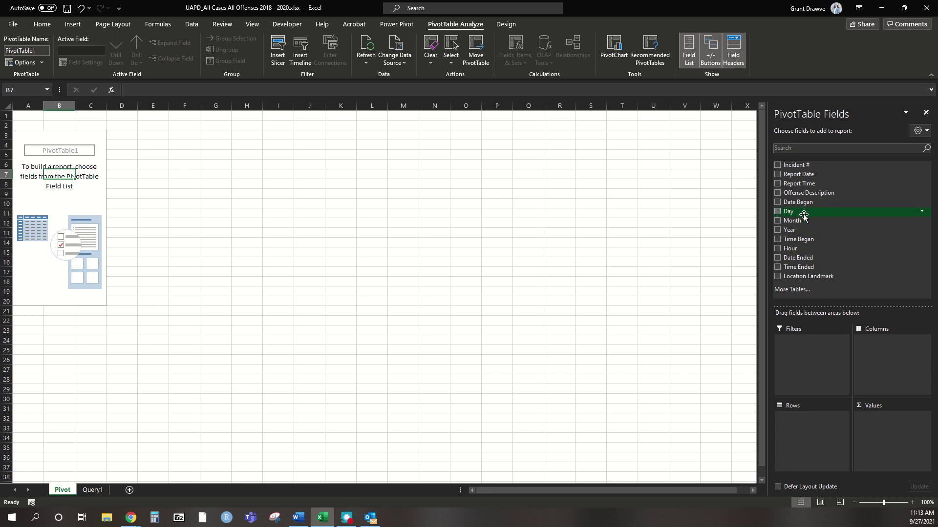
Cross-tabulate Count of Incident # with Day across columns and Hour down rows
left_click_drag(803, 215, 878, 342)
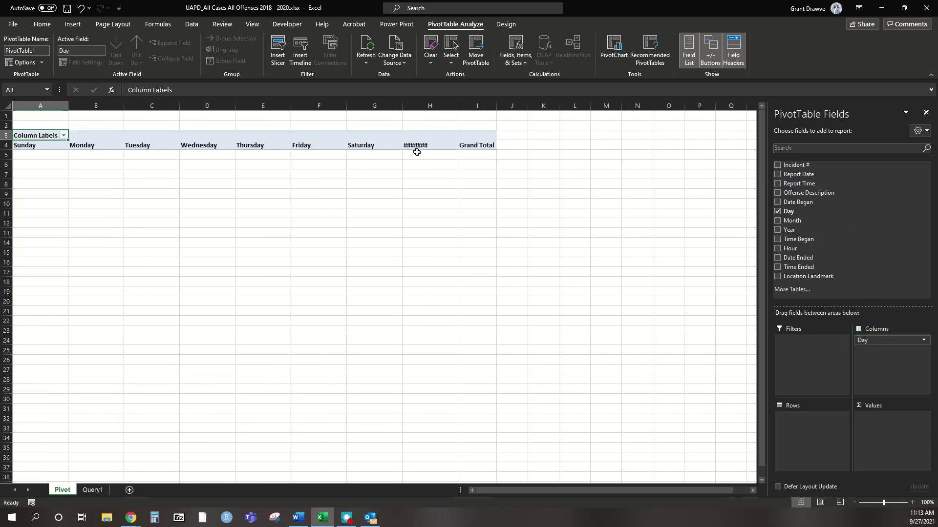
left_click_drag(461, 106, 430, 106)
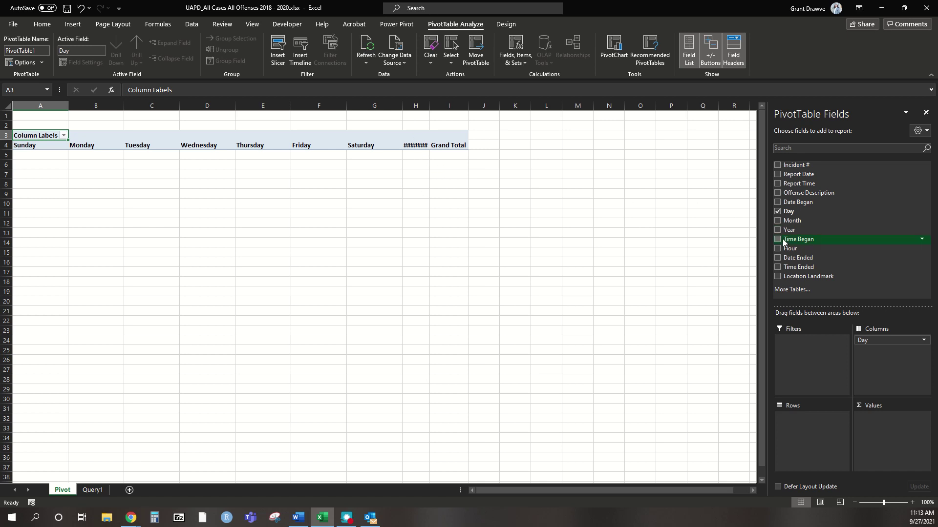
left_click_drag(787, 249, 792, 419)
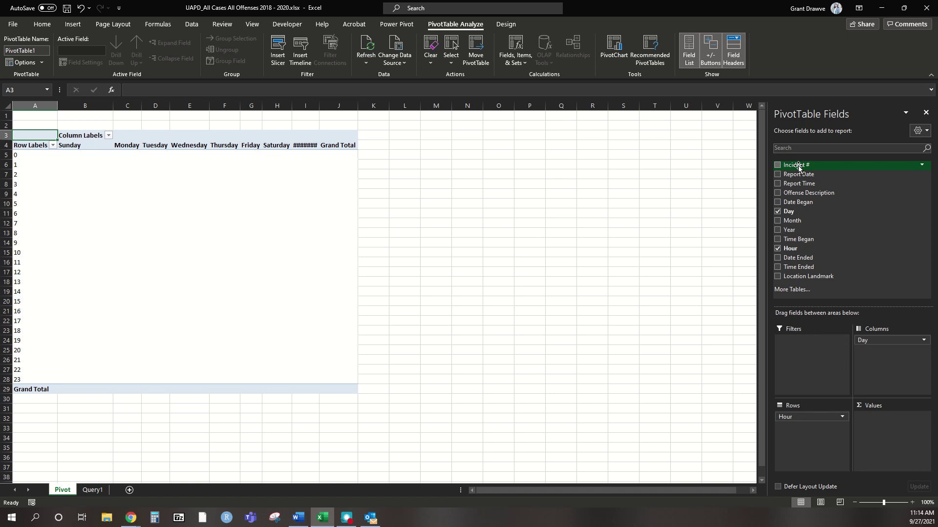
left_click_drag(799, 167, 884, 424)
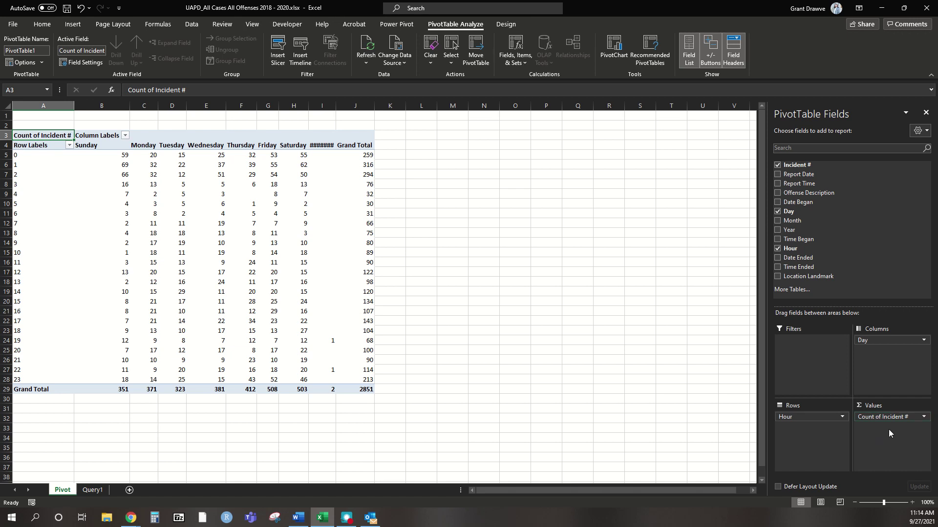
left_click(926, 420)
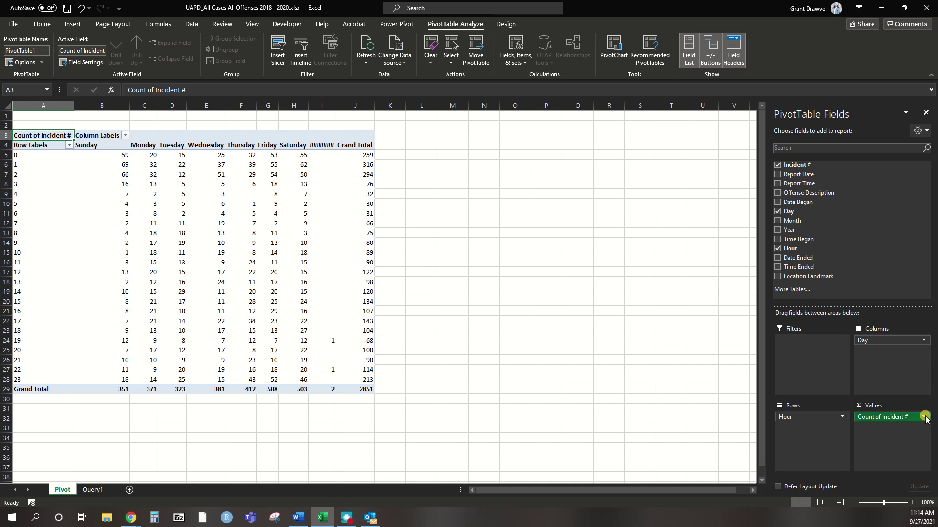
left_click(888, 404)
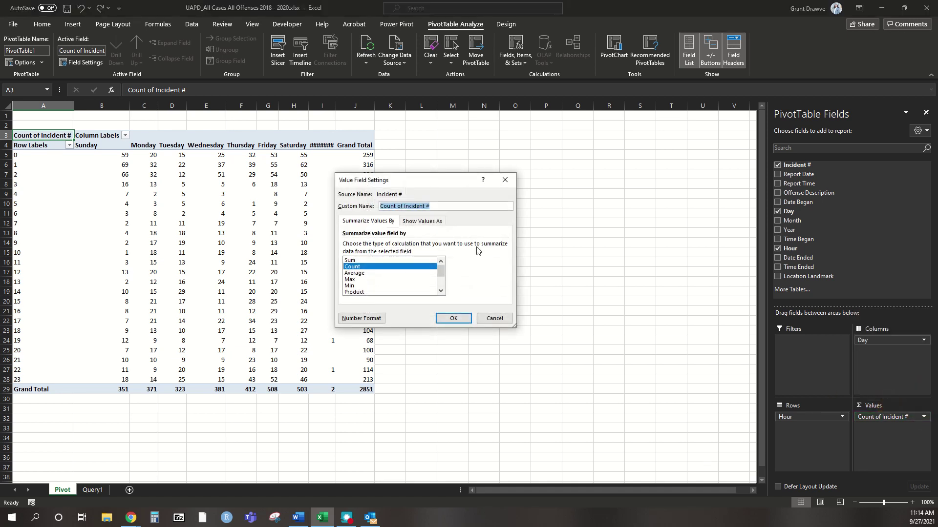
scroll(370, 272, "down", 2)
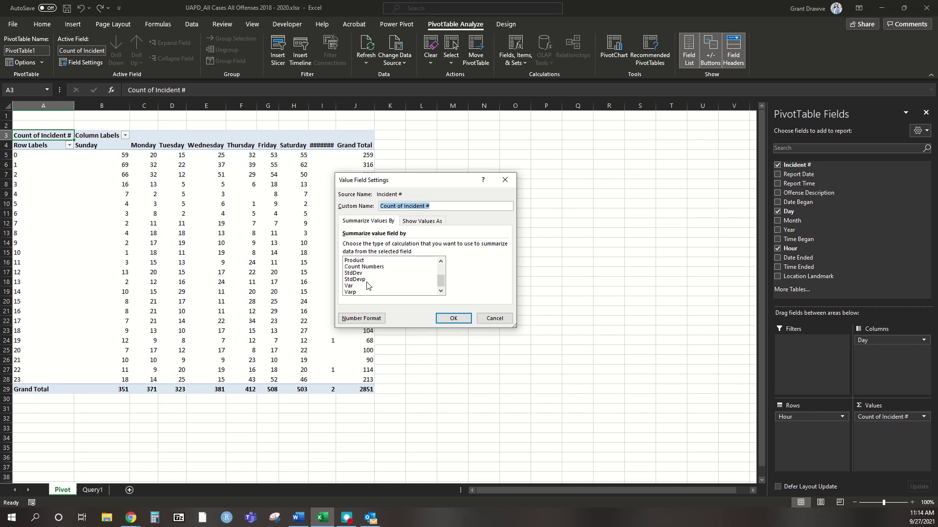
scroll(368, 286, "up", 2)
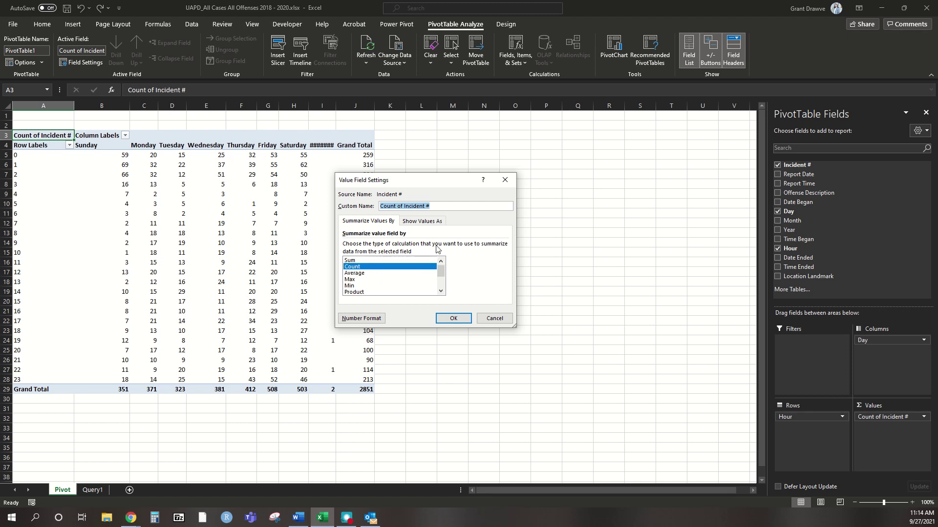
left_click(410, 222)
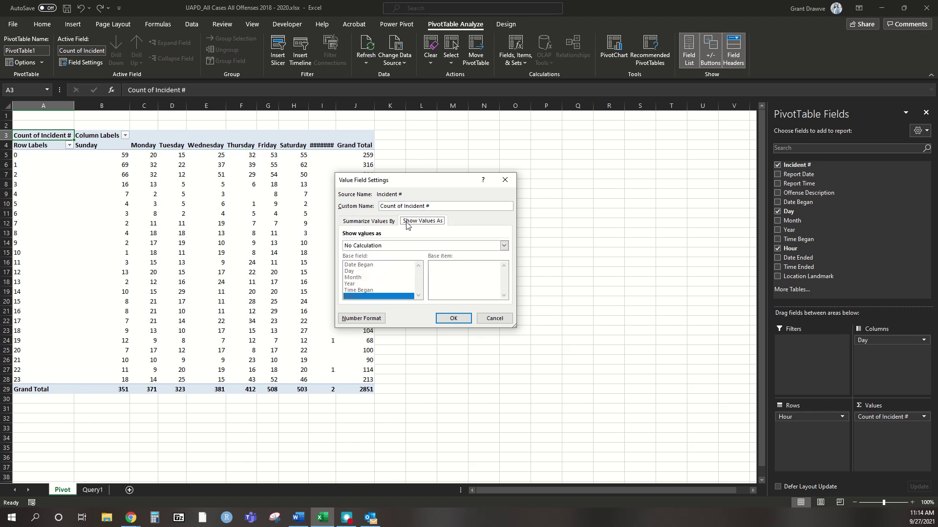
left_click(504, 180)
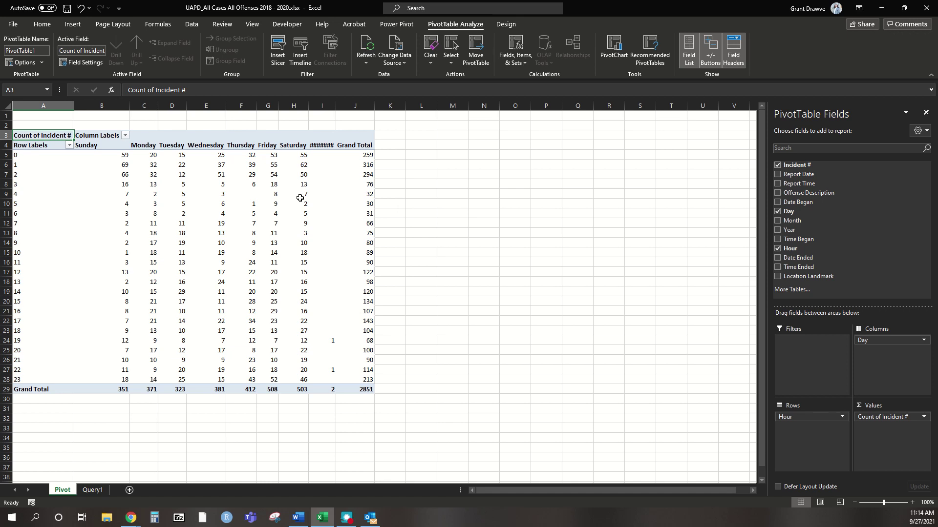
left_click(105, 146)
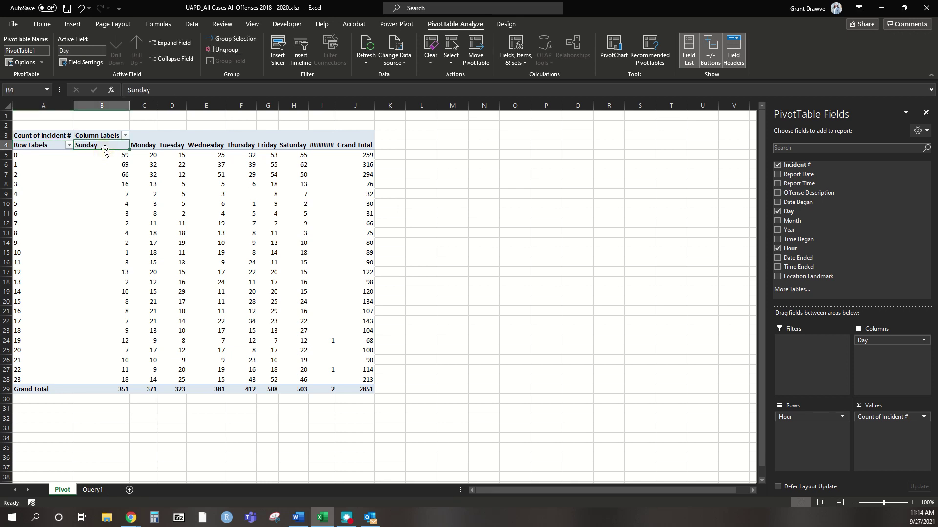
Move the Sunday label to the end of the day columns
right_click(105, 145)
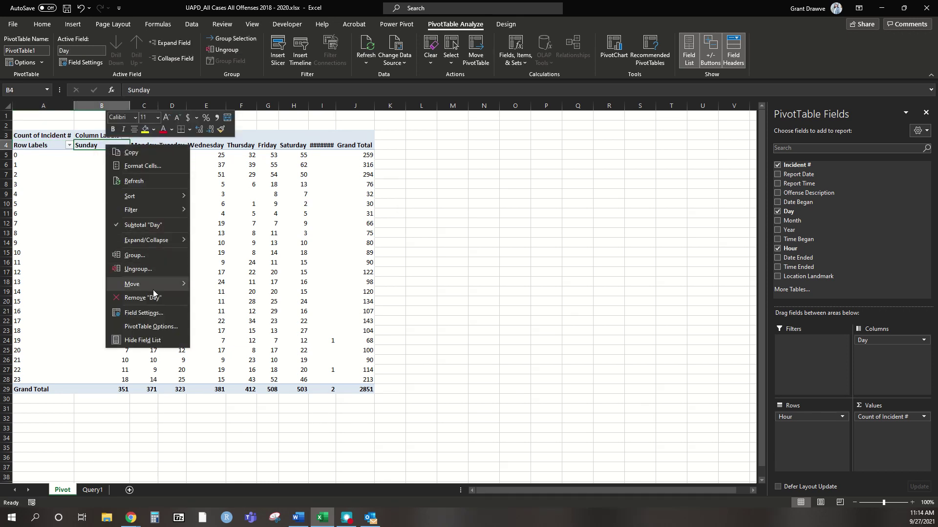
mouse_move(159, 288)
left_click(239, 326)
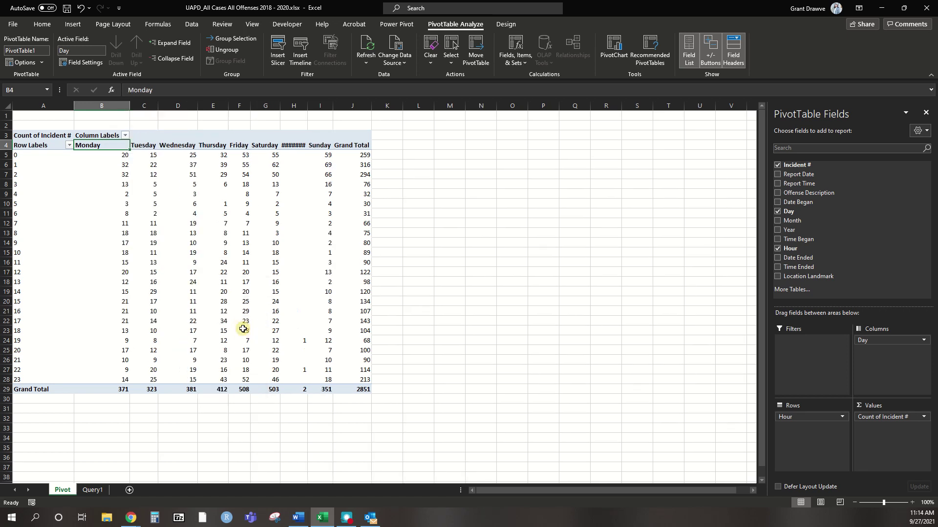
Hide the blank-day column H so Saturday sits next to Sunday
left_click(293, 106)
right_click(293, 102)
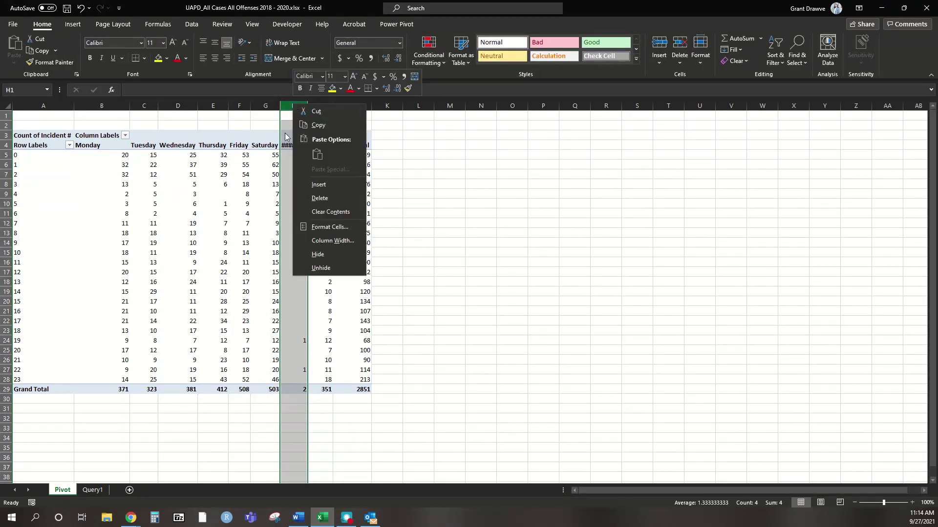
key("Escape")
right_click(293, 103)
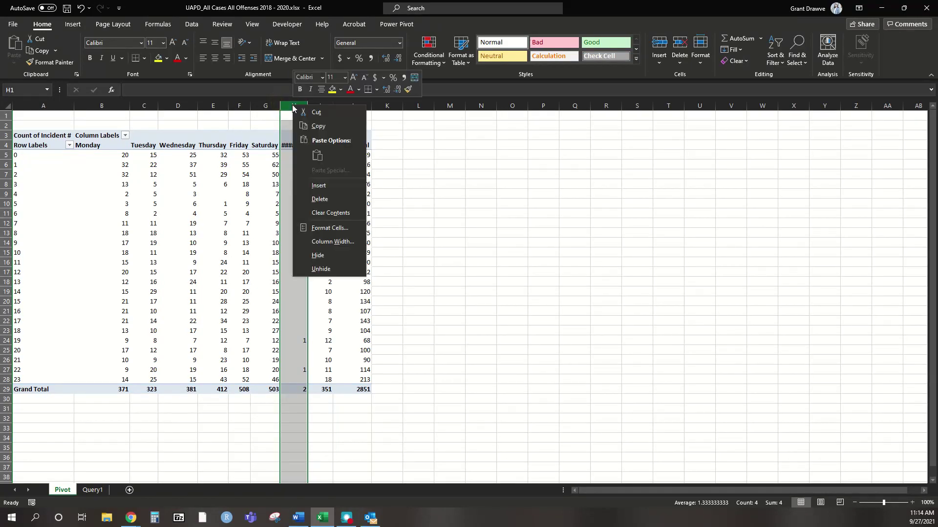
left_click(326, 258)
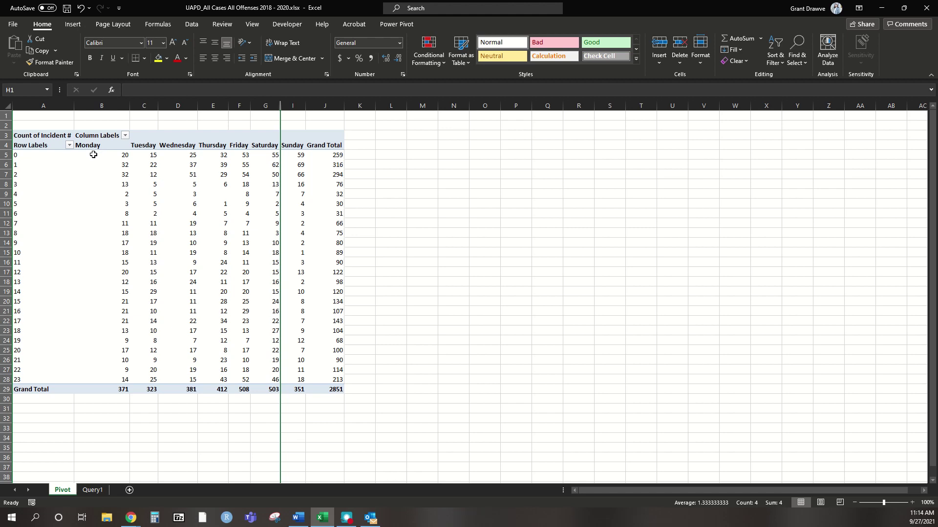
mouse_move(98, 153)
left_mouse_down()
mouse_move(215, 203)
mouse_move(227, 265)
mouse_move(139, 170)
mouse_move(110, 155)
left_mouse_up()
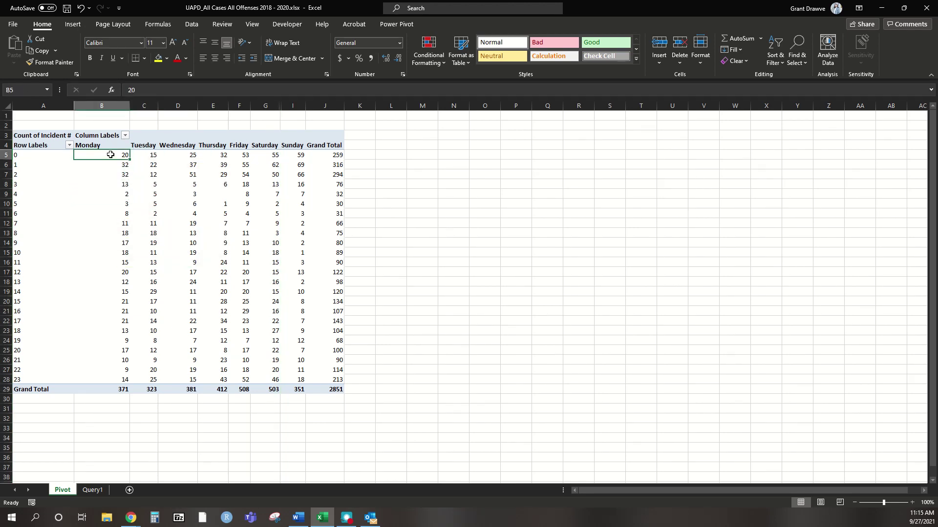
Apply the Red - Yellow - Green Color Scale to the hourly counts in B5:I28
left_click_drag(111, 155, 297, 383)
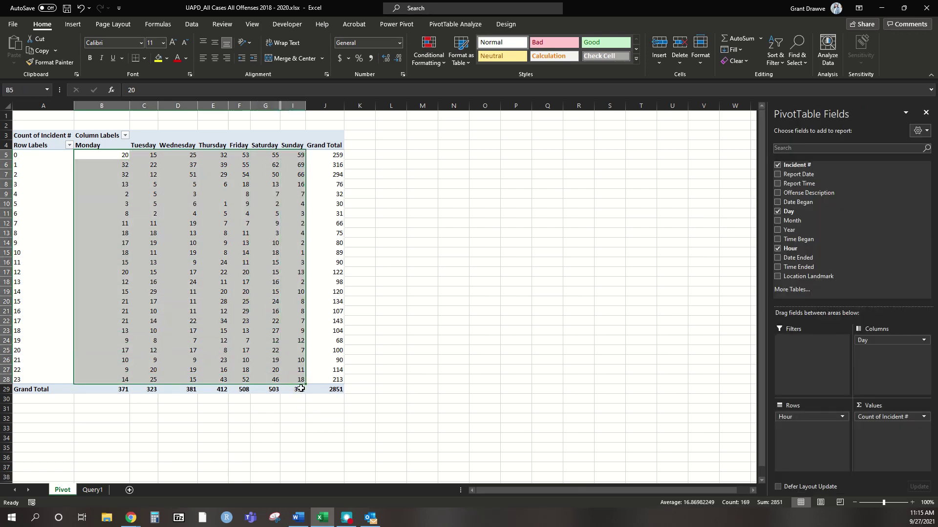
left_click(429, 62)
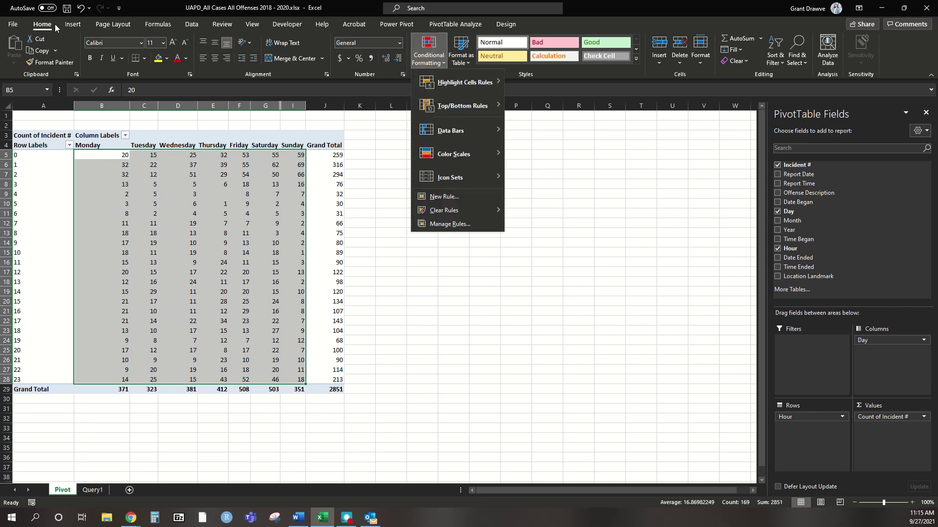
mouse_move(453, 160)
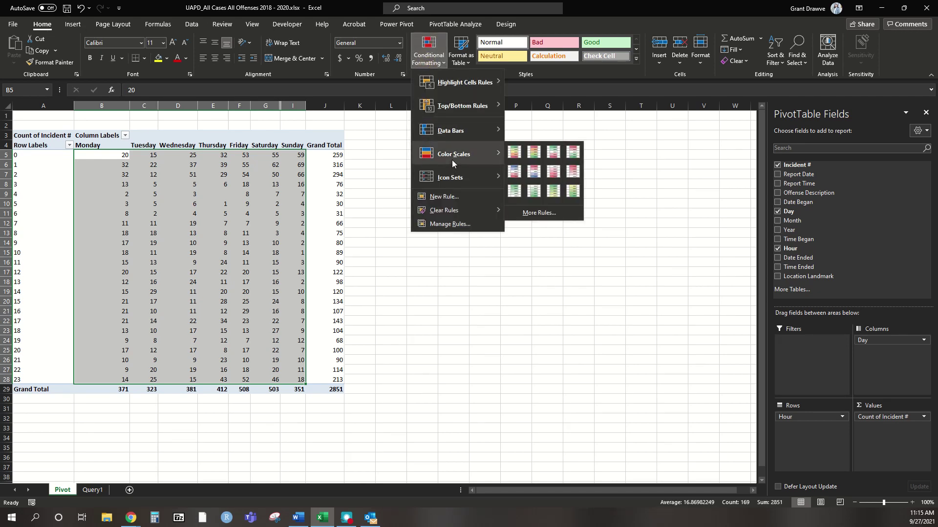
left_click(533, 153)
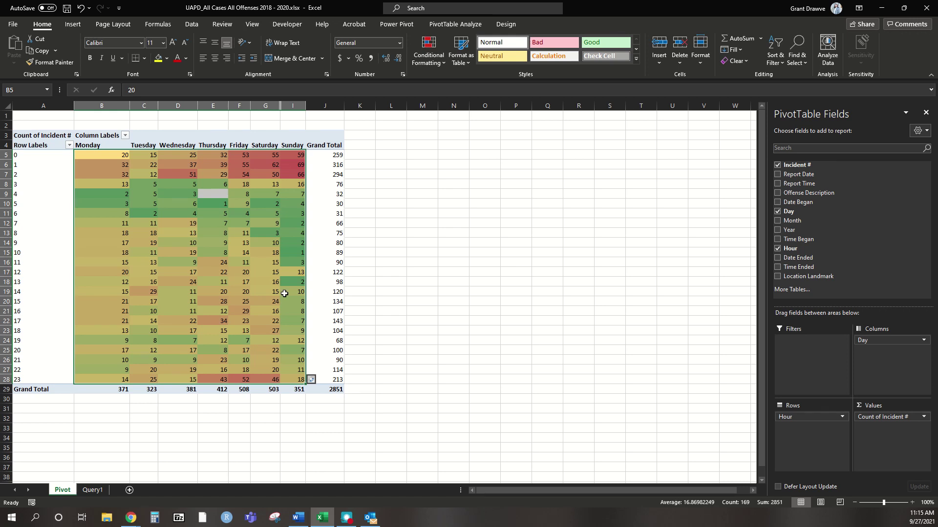
mouse_move(284, 293)
left_click(60, 254)
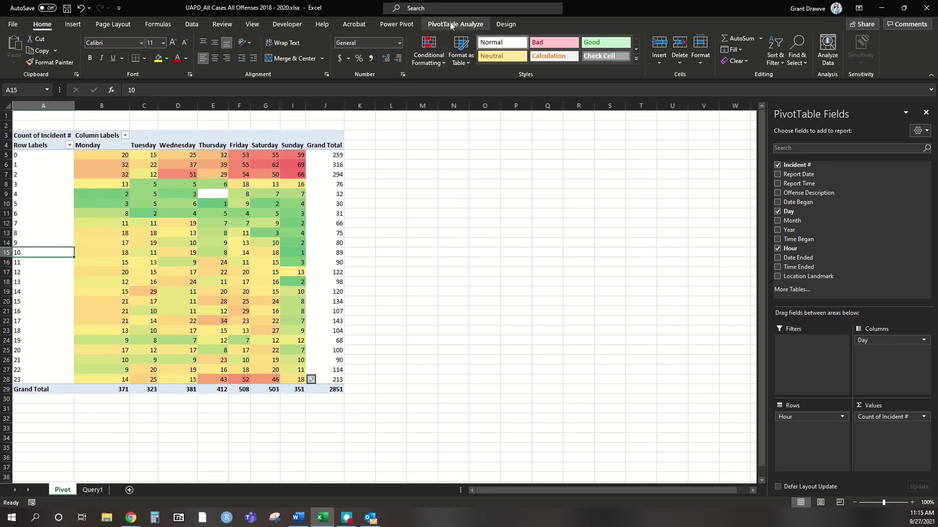
left_click(397, 24)
left_click(454, 27)
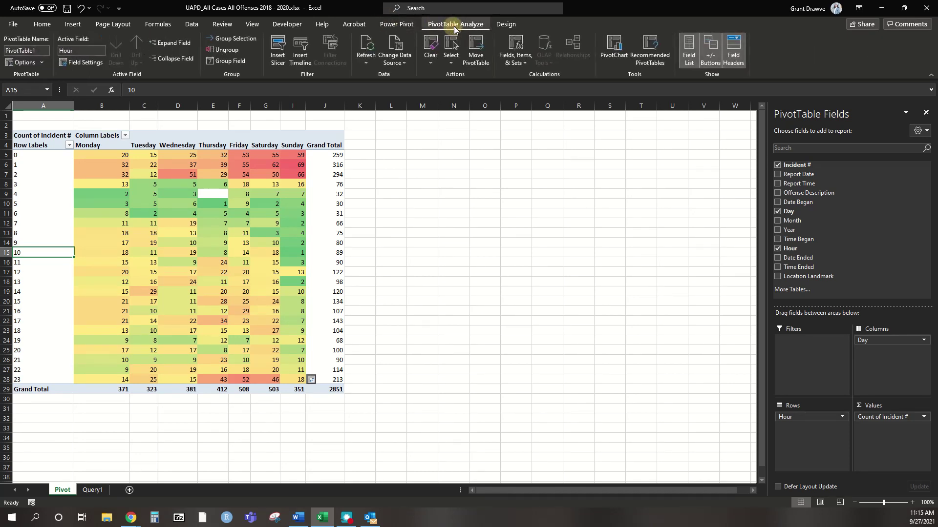
left_click(504, 26)
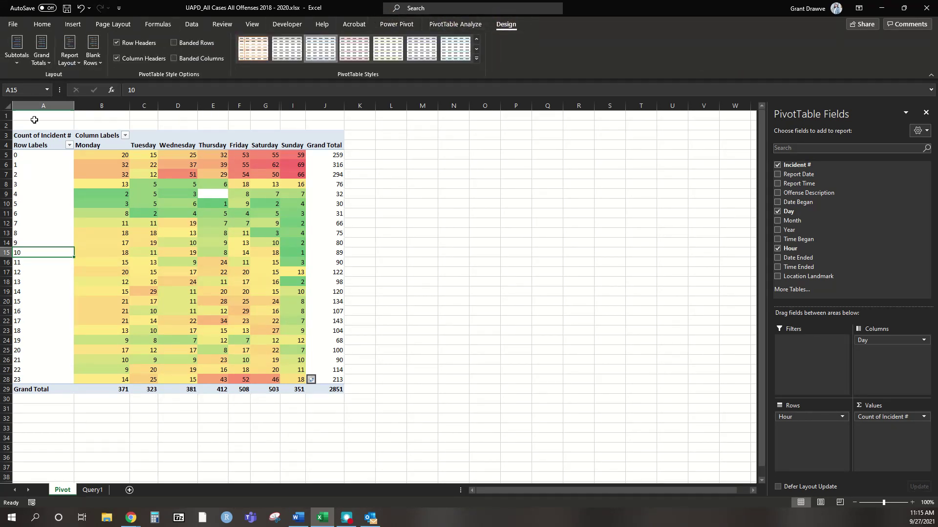
left_click(443, 27)
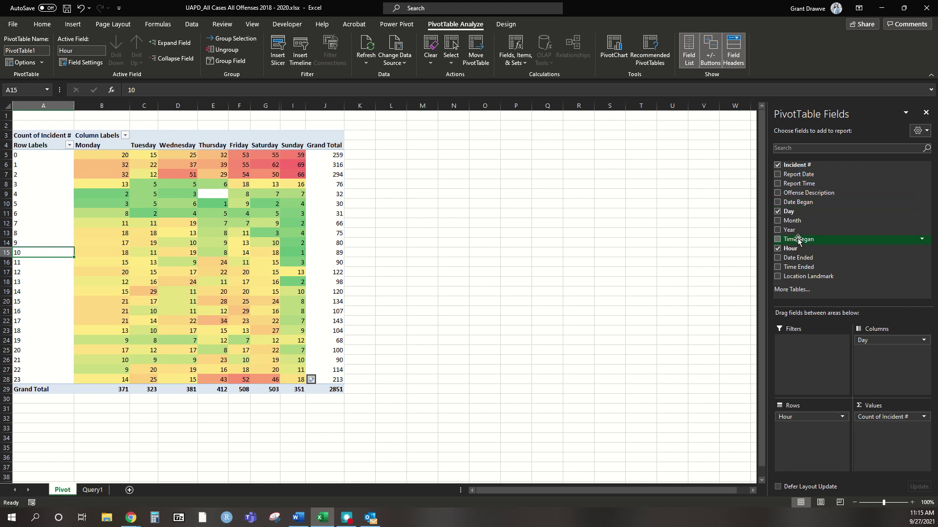
left_click_drag(802, 231, 807, 232)
left_click_drag(838, 118, 798, 350)
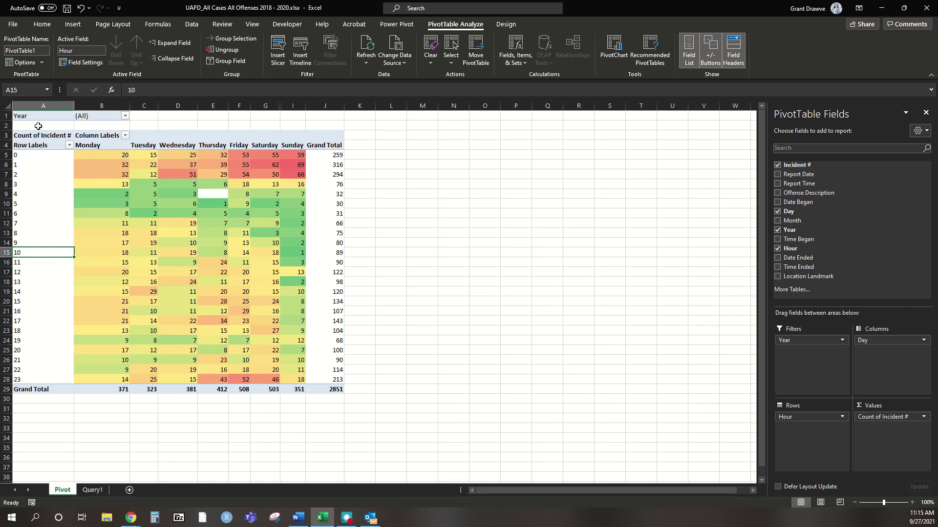
left_click(126, 116)
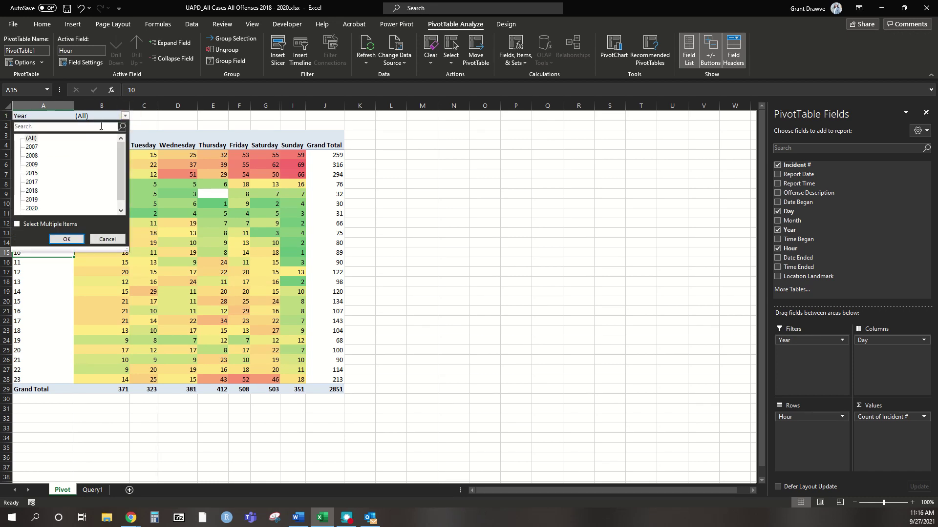
left_click(34, 209)
left_click(68, 239)
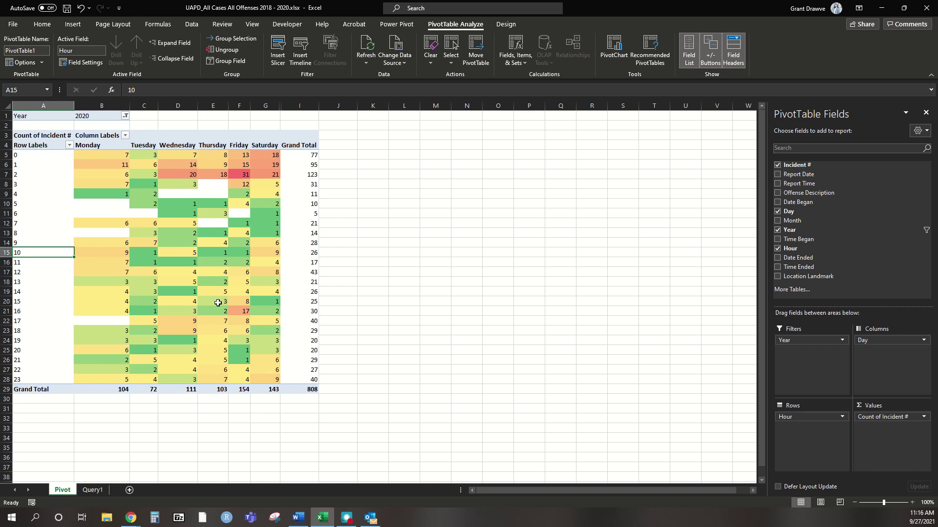
mouse_move(218, 303)
left_click(126, 116)
left_click(107, 239)
left_click(803, 343)
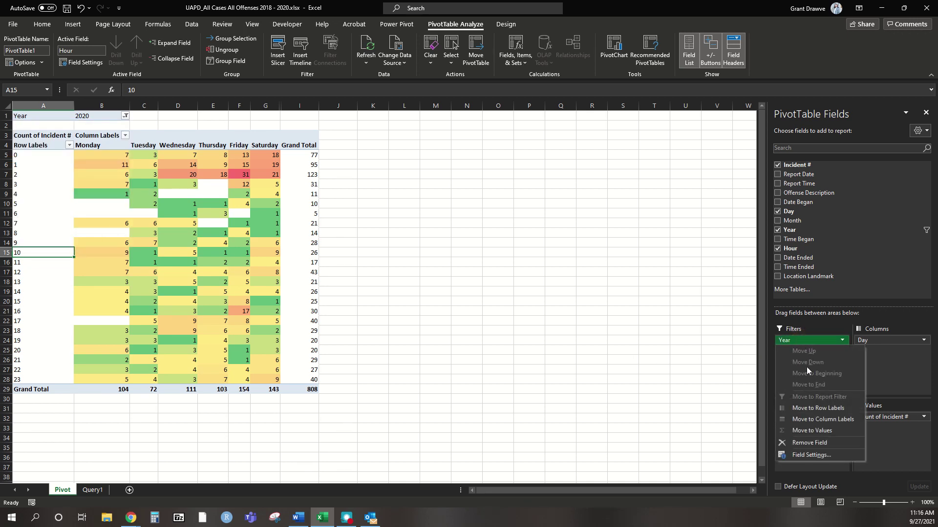
left_click(810, 442)
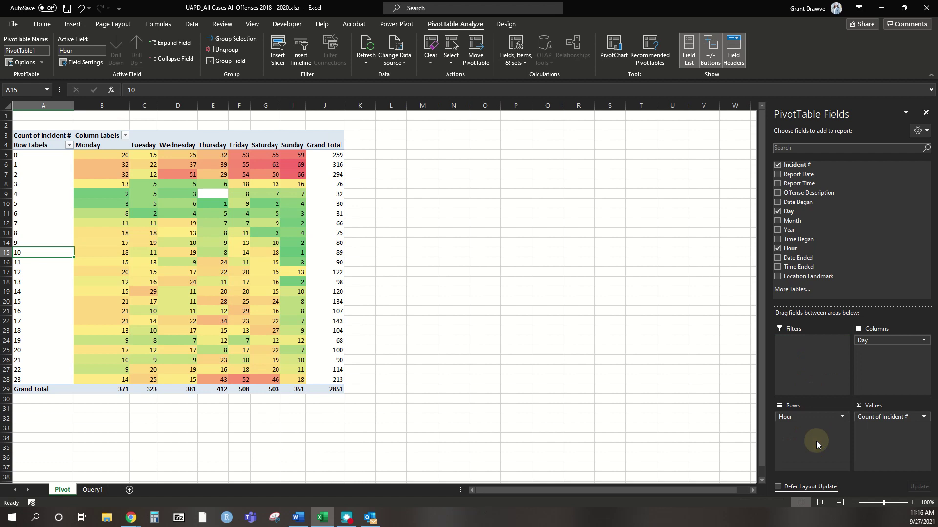
Insert an Offense Description slicer for the pivot table
left_click(278, 52)
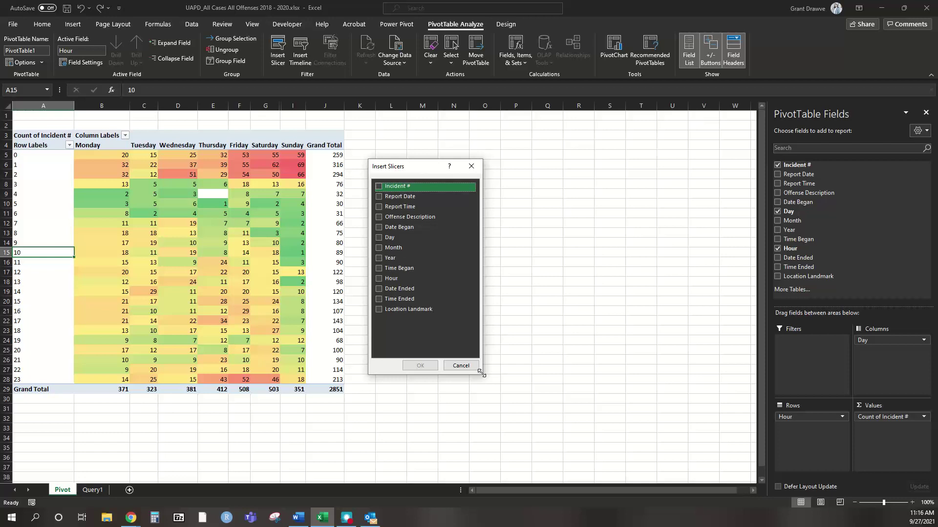
left_click_drag(481, 372, 594, 373)
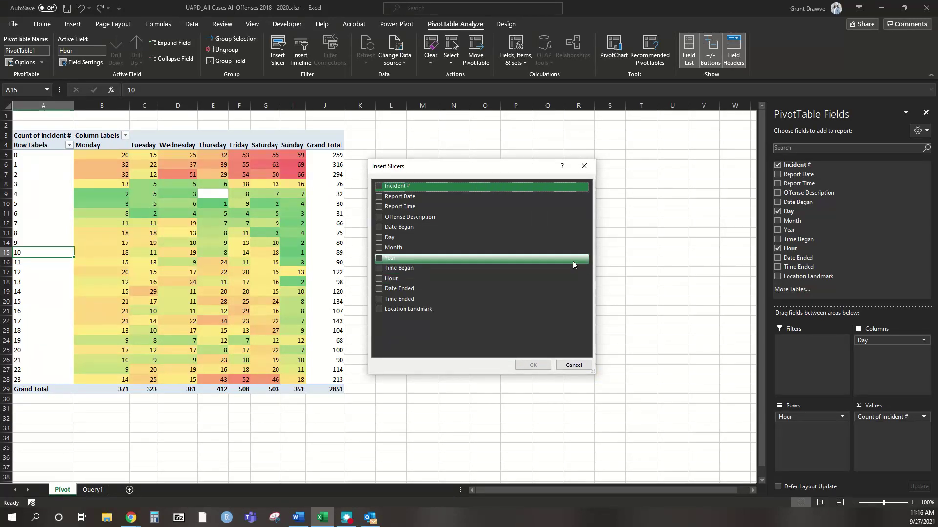
left_click(380, 218)
left_click(533, 365)
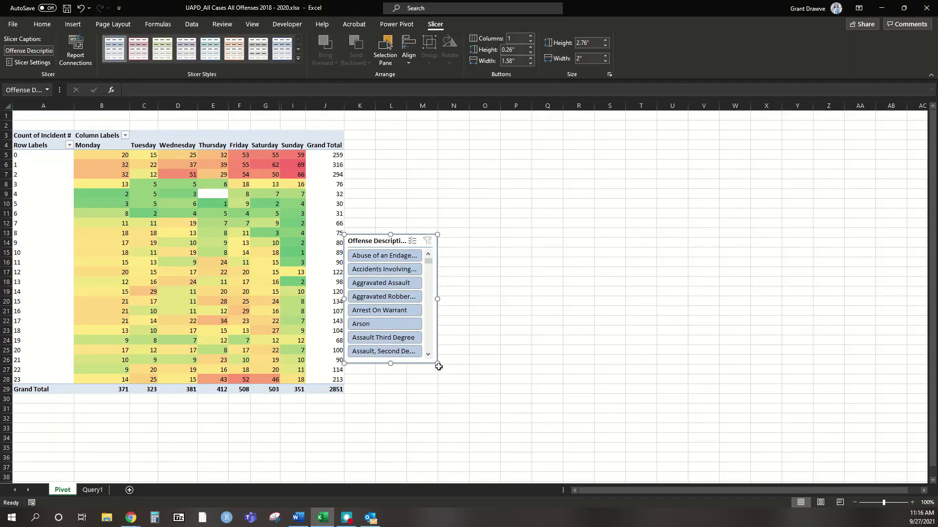
Enlarge the slicer and filter the pivot to Battery, First Degree
left_click_drag(438, 365, 693, 446)
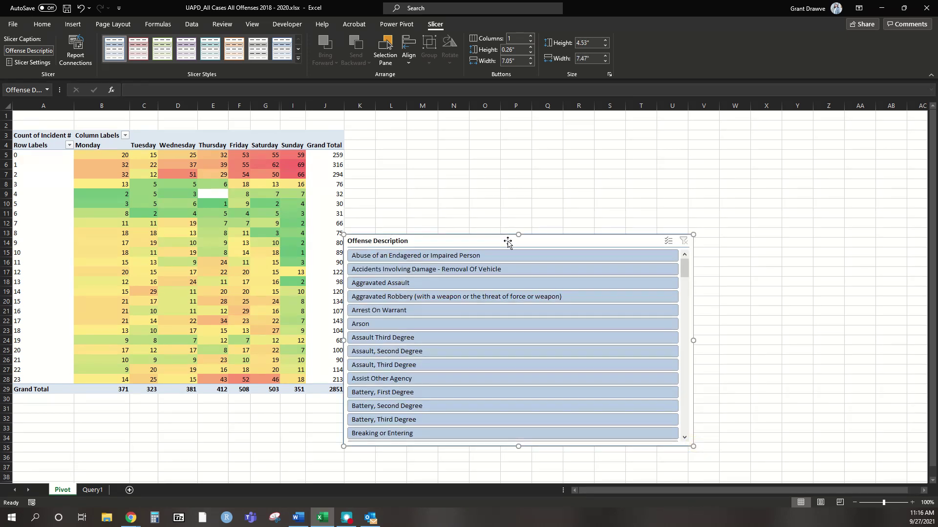
left_click_drag(519, 234, 519, 132)
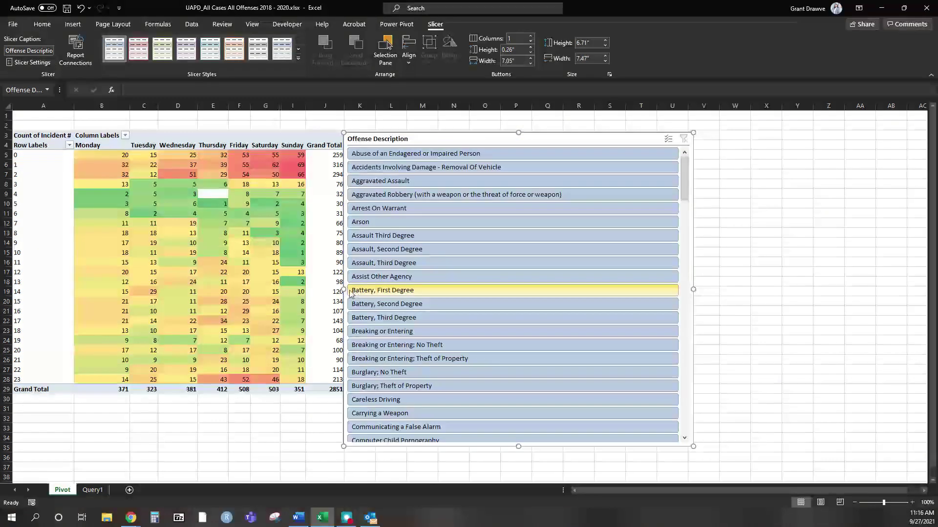
left_click_drag(341, 289, 369, 290)
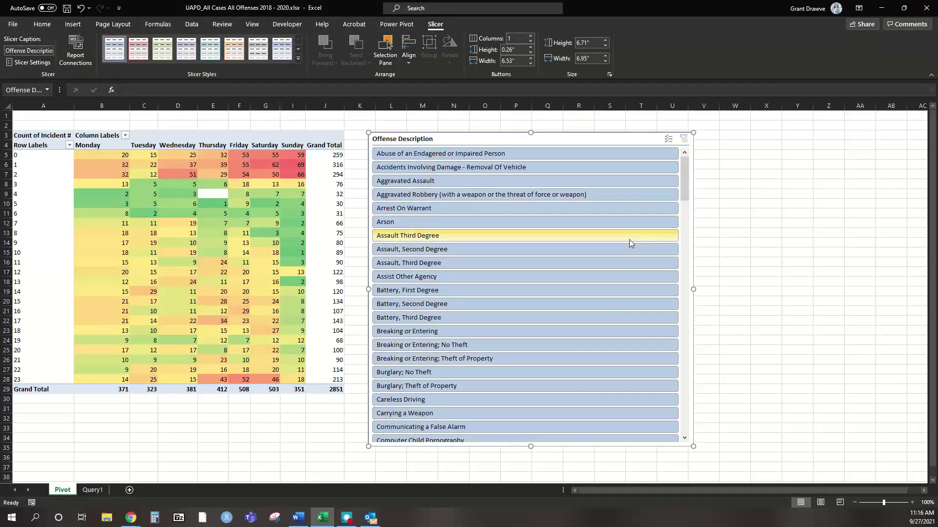
left_click(514, 292)
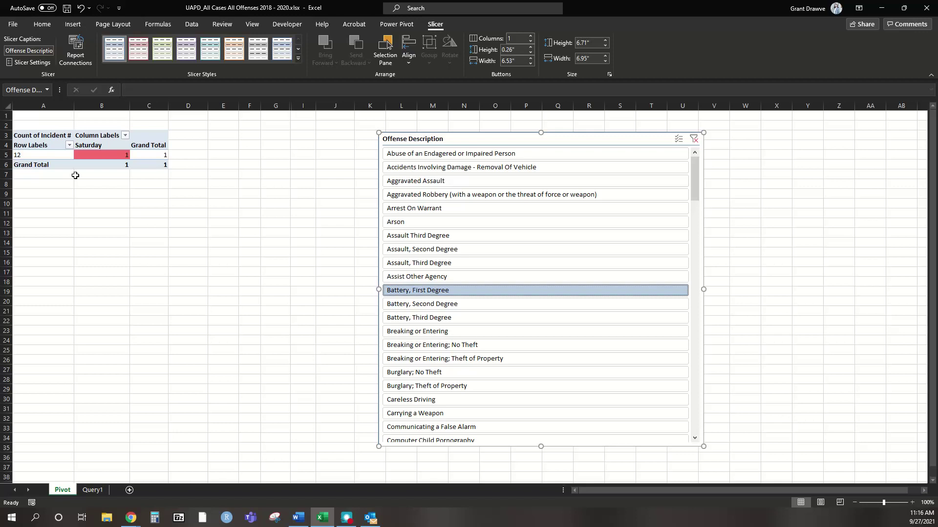
Try slicer filters for Battery Second Degree, the two Burglary offenses, and Disorderly Conduct
left_click(444, 304, "ctrl")
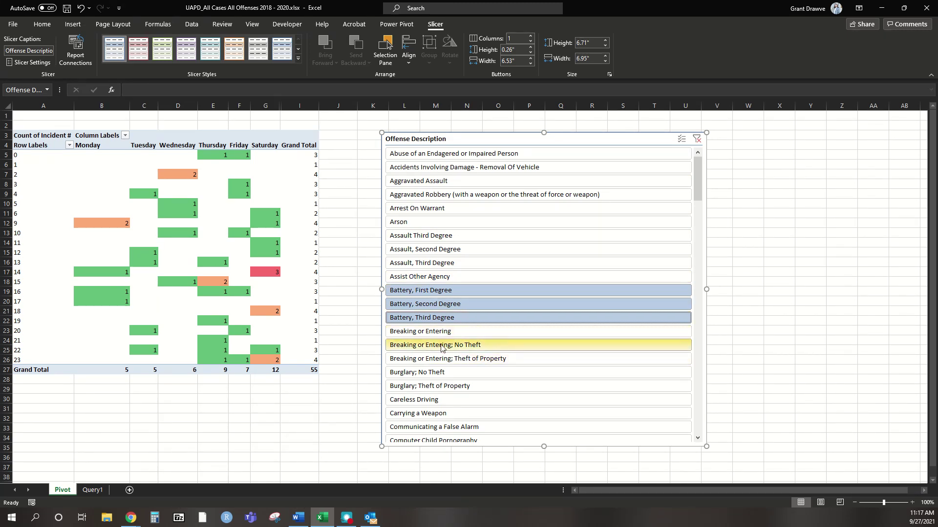
scroll(445, 360, "down", 2)
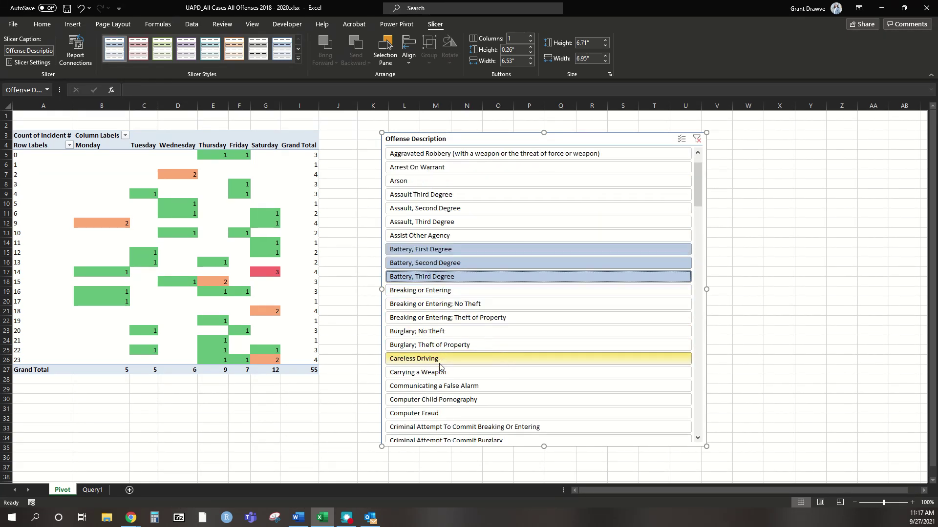
left_click(439, 290)
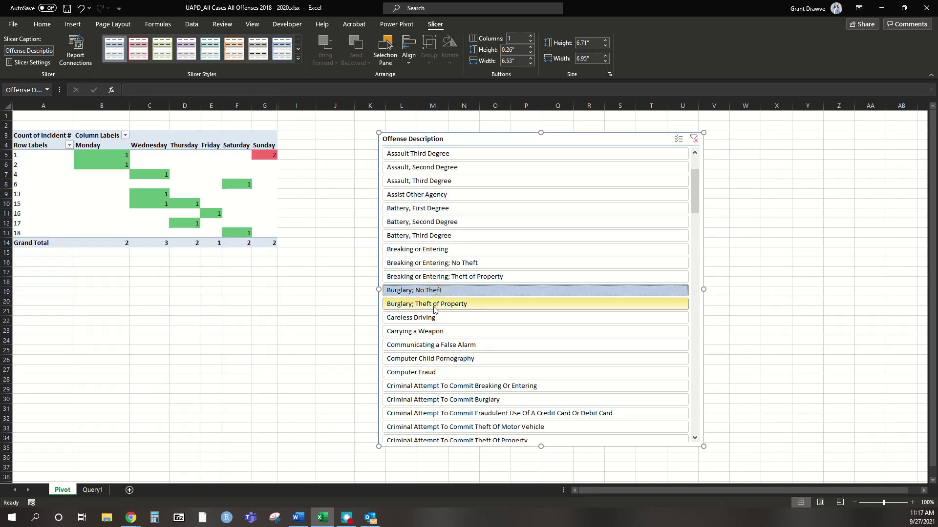
left_click(433, 304, "ctrl")
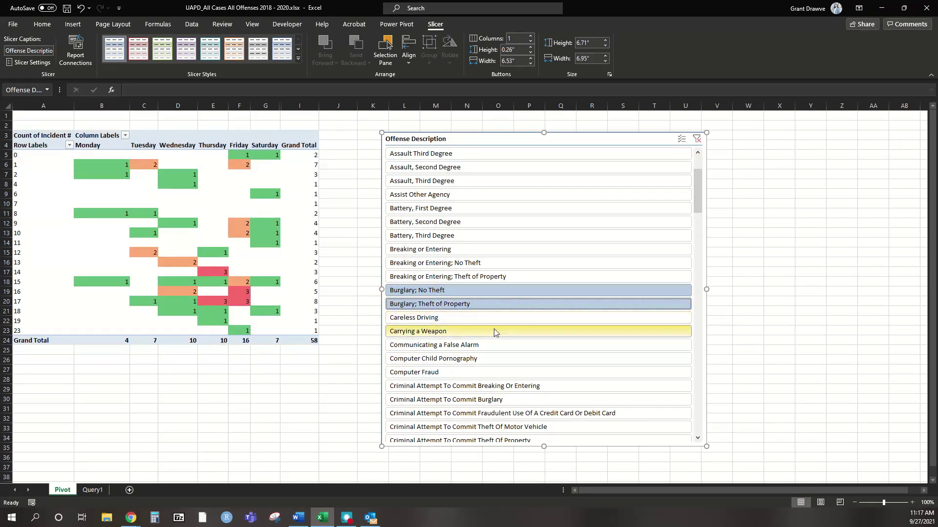
scroll(494, 329, "down", 5)
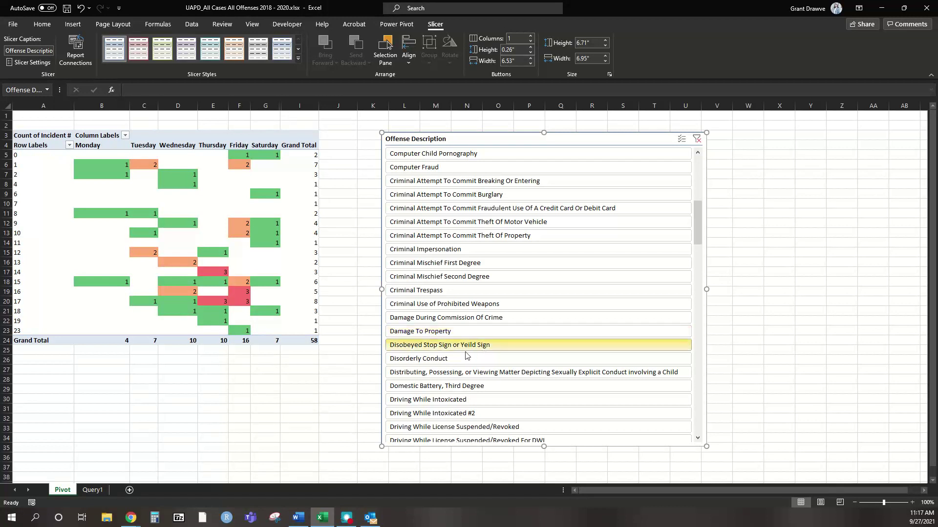
left_click(463, 361)
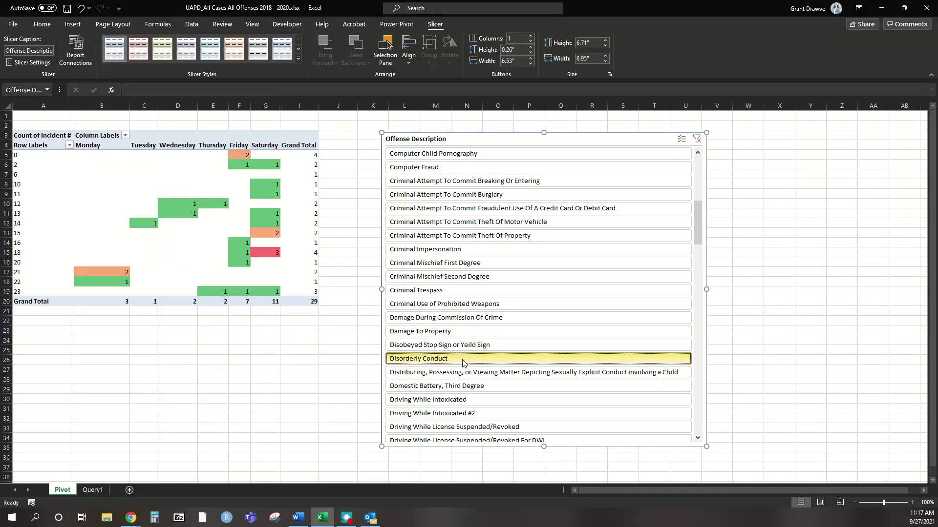
Step through Damage To Property and Disobeyed Stop Sign, ending on Driving While Intoxicated
scroll(463, 361, "down", 2)
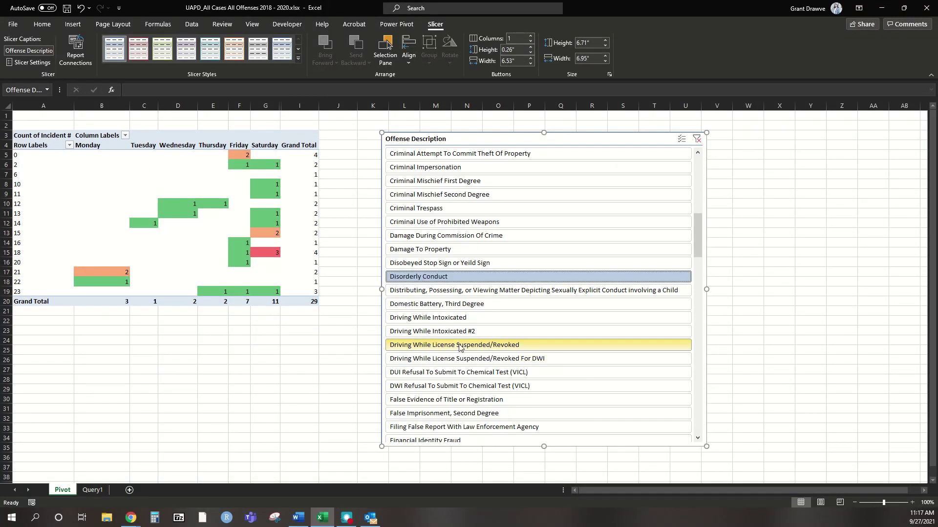
scroll(459, 347, "down", 2)
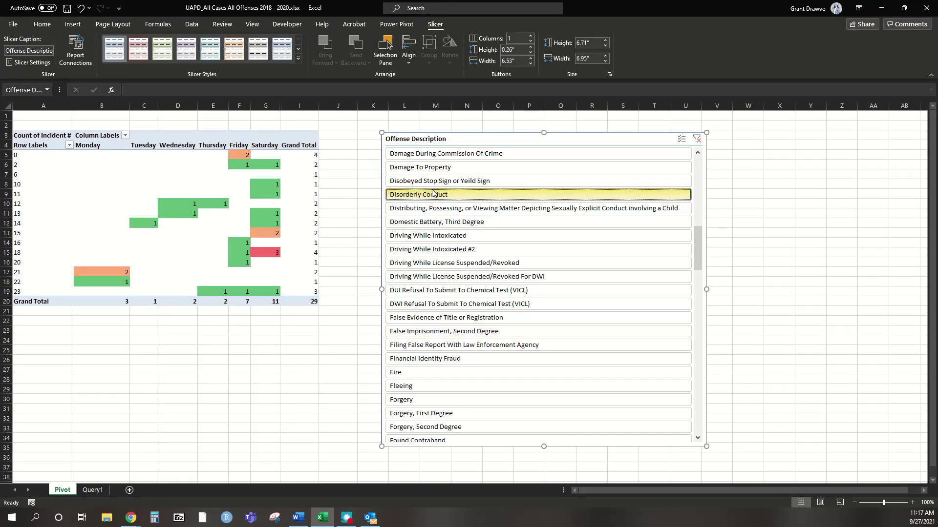
left_click(432, 167)
left_click(433, 180)
left_click(432, 195)
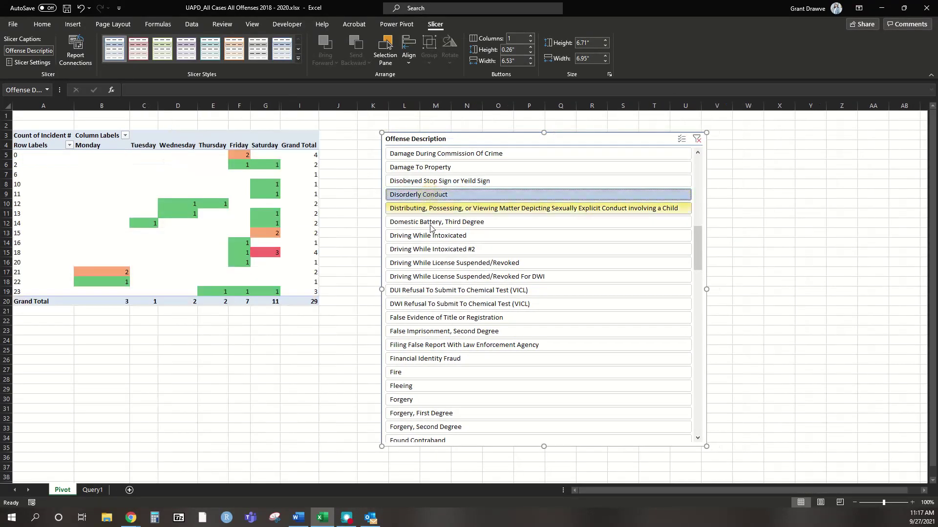
left_click(434, 234)
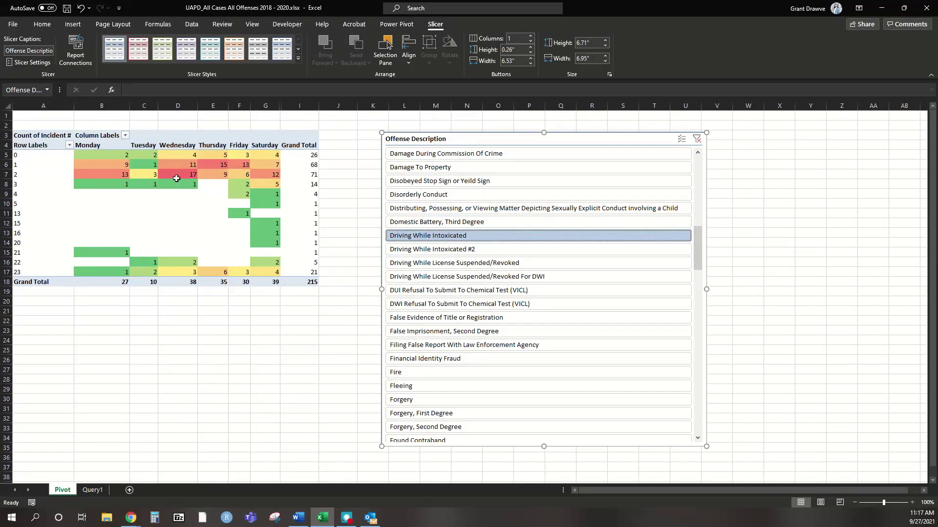
Unhide column H across columns G–I, restoring Sunday's 36 incidents
mouse_move(179, 177)
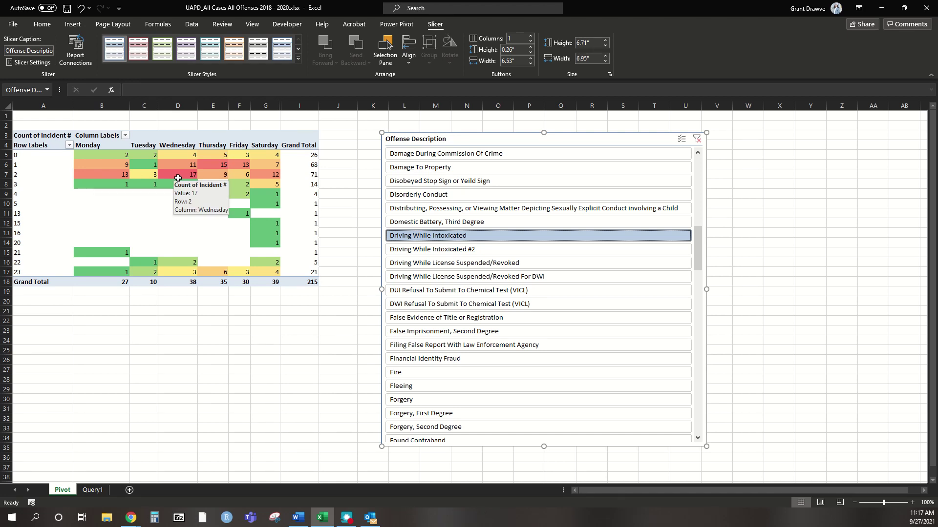
mouse_move(100, 180)
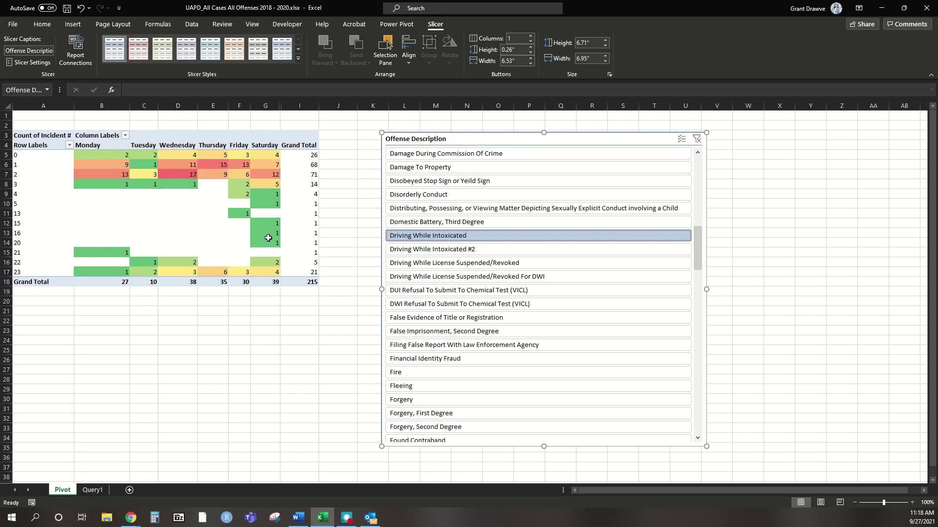
mouse_move(271, 236)
left_click_drag(266, 105, 293, 106)
right_click(286, 106)
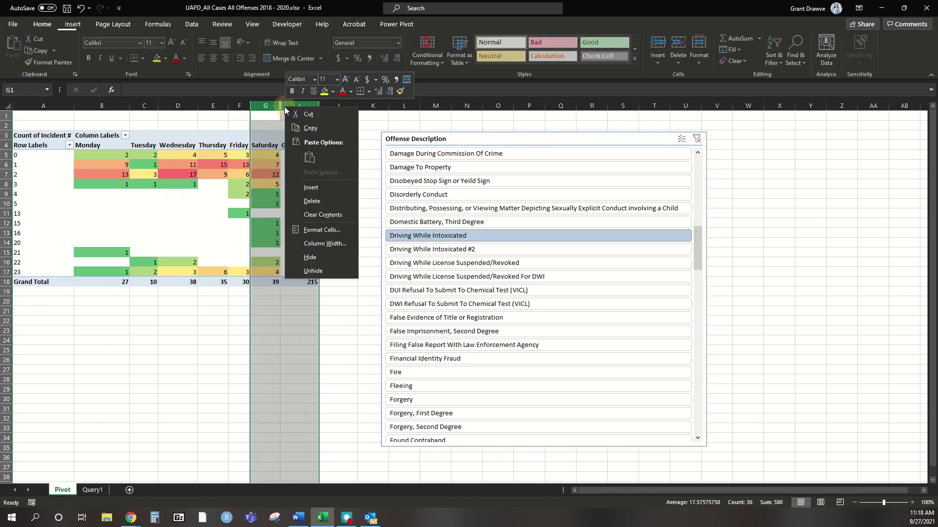
left_click(321, 270)
left_click(151, 165)
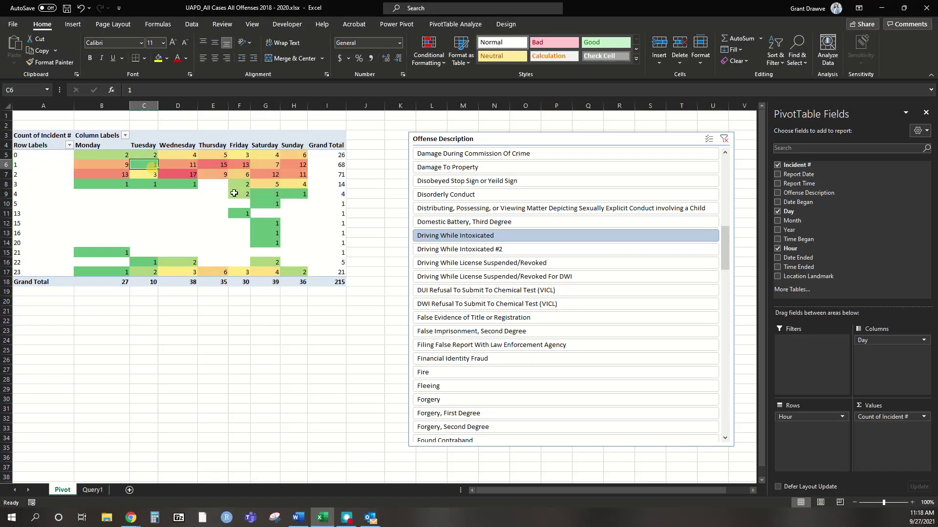
Select possession offenses from Controlled Substance through Schedule VI (Marijuana), totalling 413
left_click(445, 236)
scroll(523, 291, "down", 5)
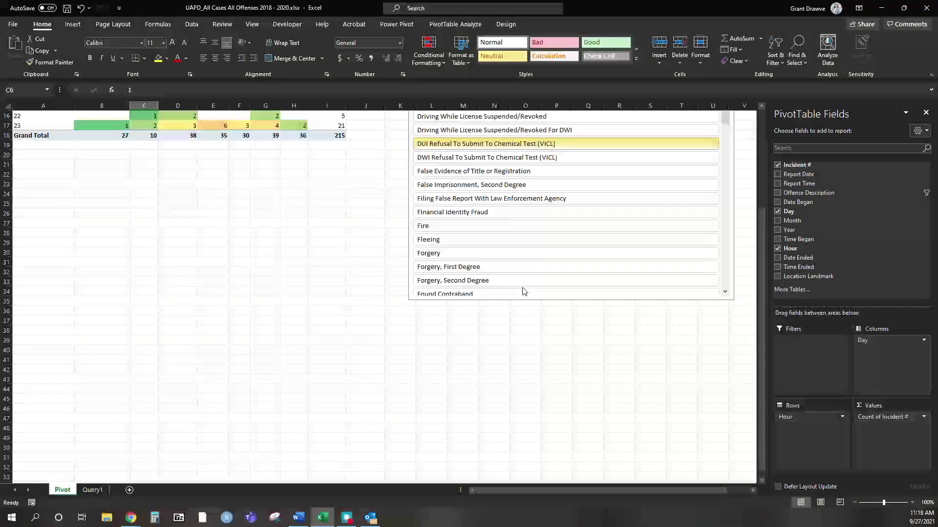
scroll(524, 291, "up", 4)
scroll(524, 291, "up", 1)
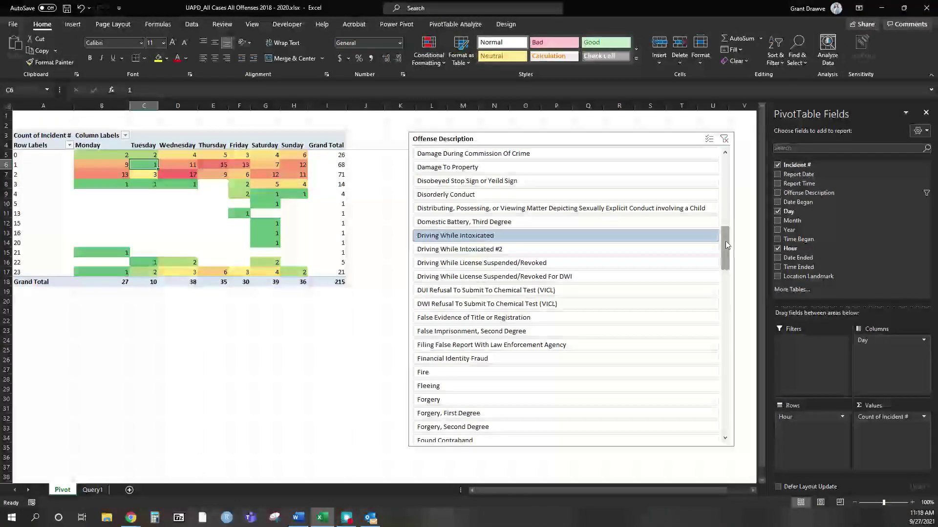
left_click_drag(726, 241, 729, 310)
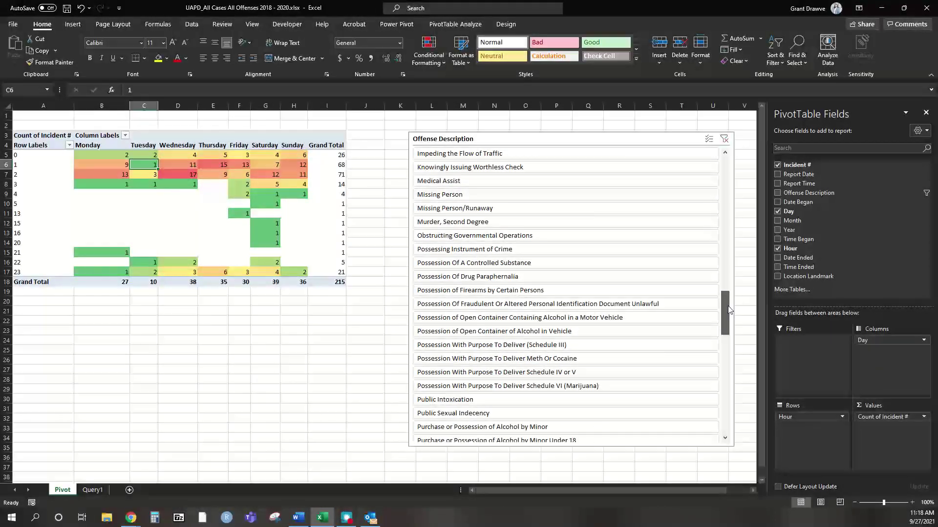
left_click(491, 263)
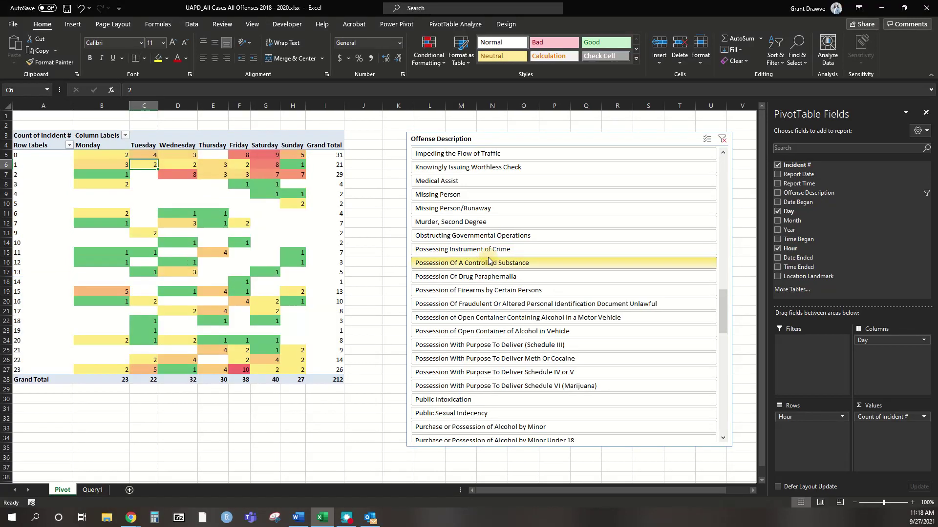
left_click(487, 386, "shift")
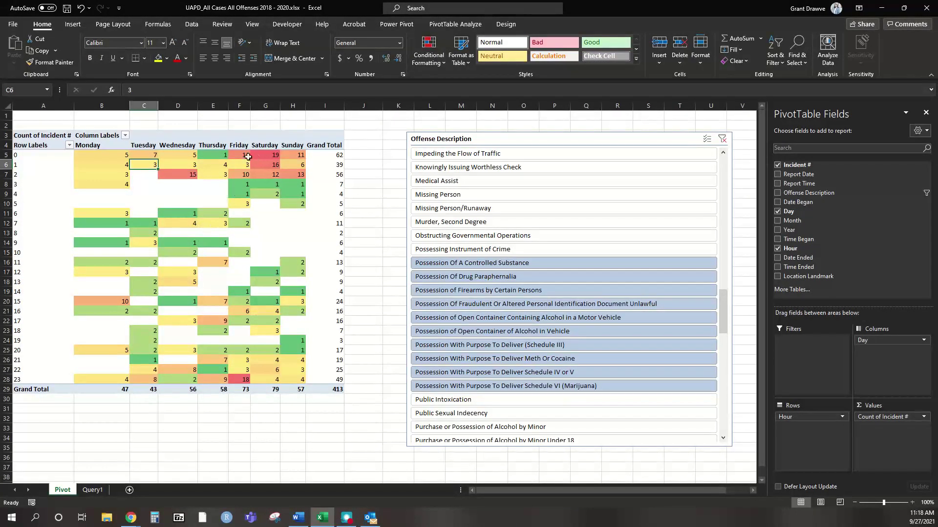
Filter the pivot to Public Intoxication only, totalling 191 incidents
mouse_move(294, 159)
mouse_move(87, 155)
mouse_move(83, 181)
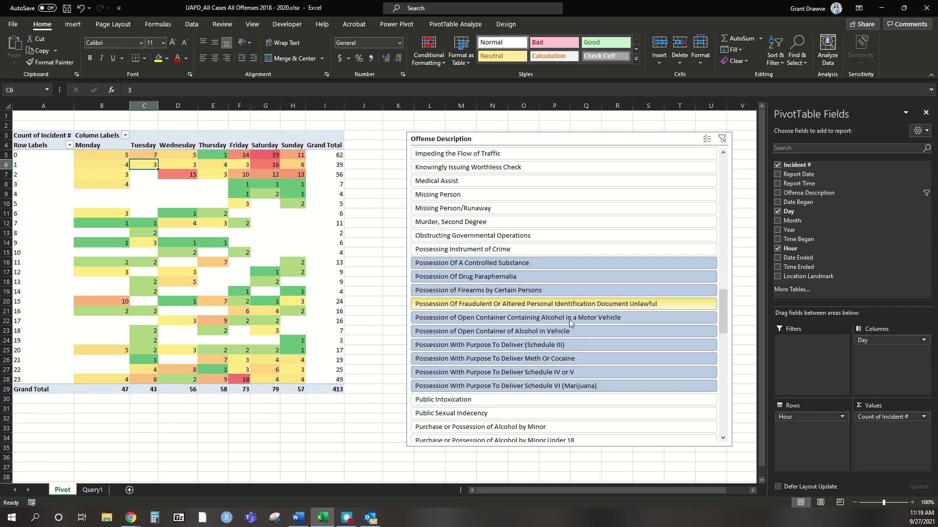
left_click(458, 403)
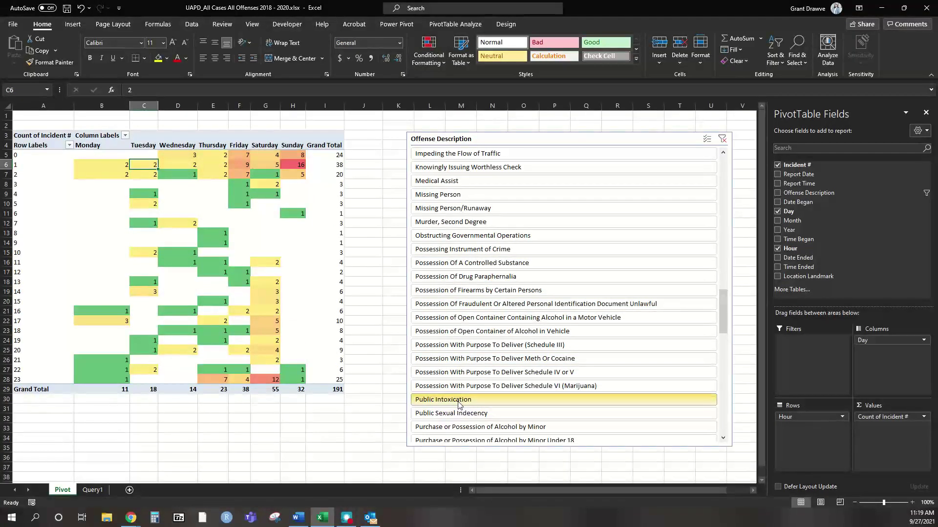
Step through Recovered Property, Theft by deception and drug-firearm possession, ending on Sexual Extortion
scroll(635, 353, "down", 1)
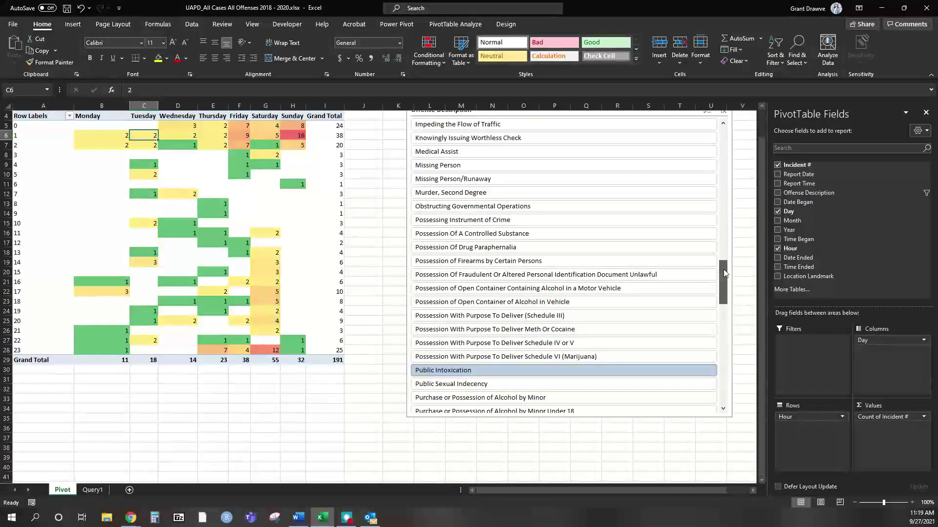
left_click_drag(723, 269, 725, 313)
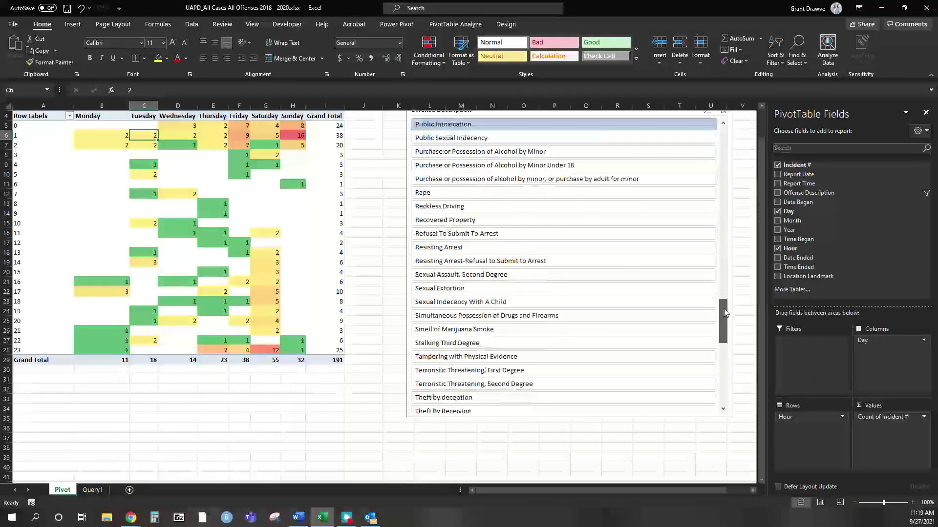
left_click(547, 219)
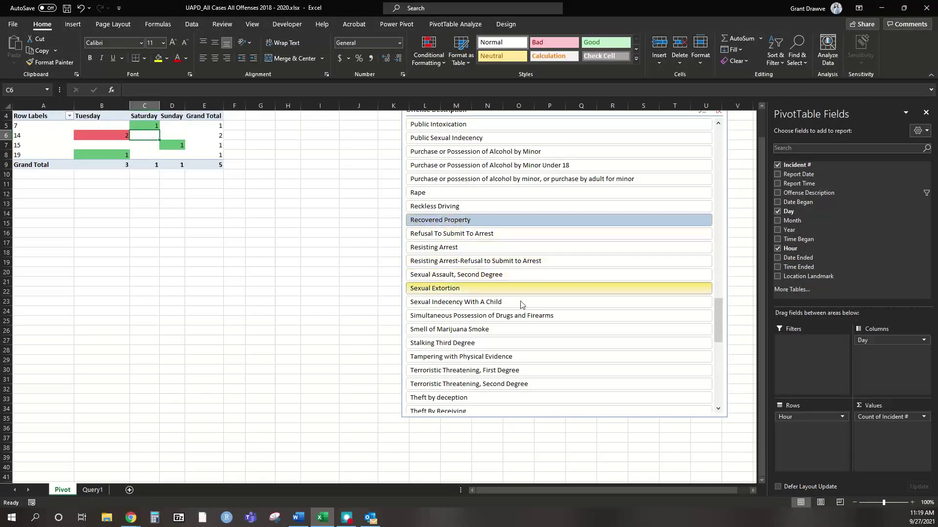
left_click(478, 398)
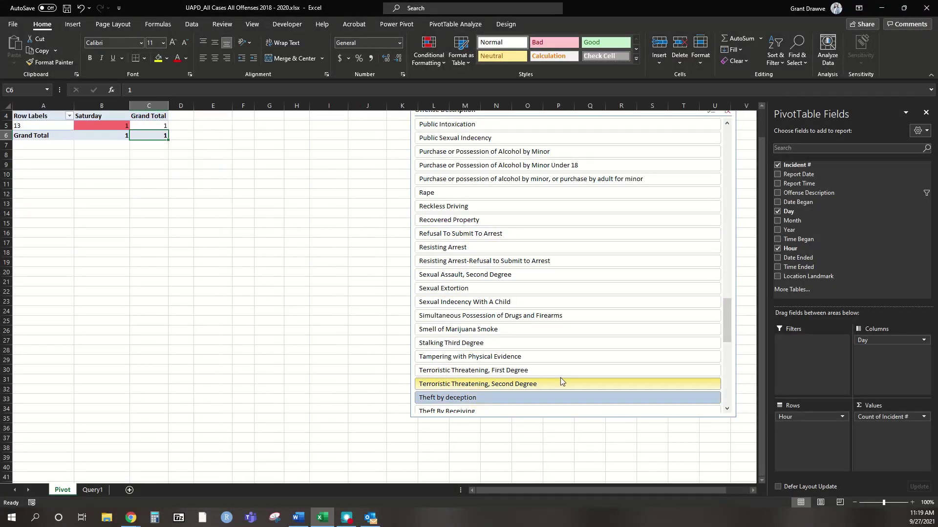
left_click(536, 316)
left_click(541, 289)
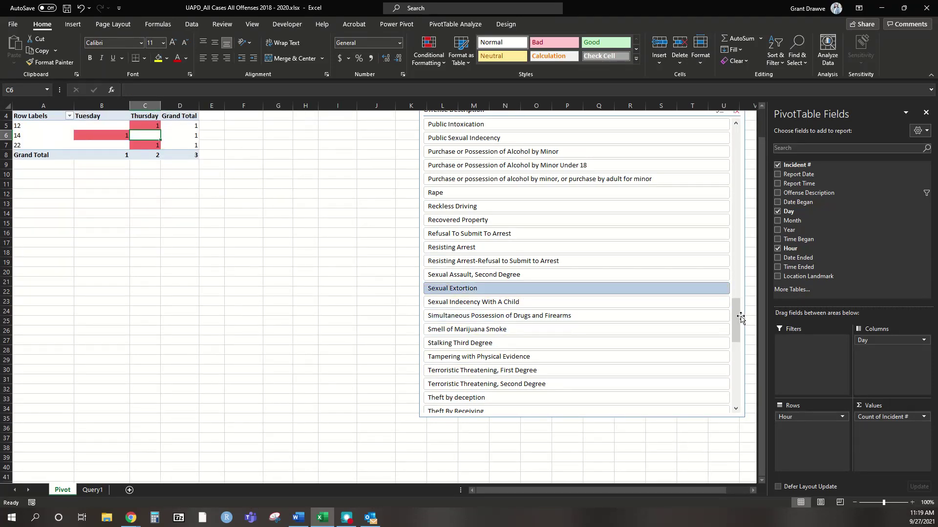
Turn on the slicer's Multi-Select option
scroll(731, 362, "down", 1)
scroll(731, 362, "down", 10)
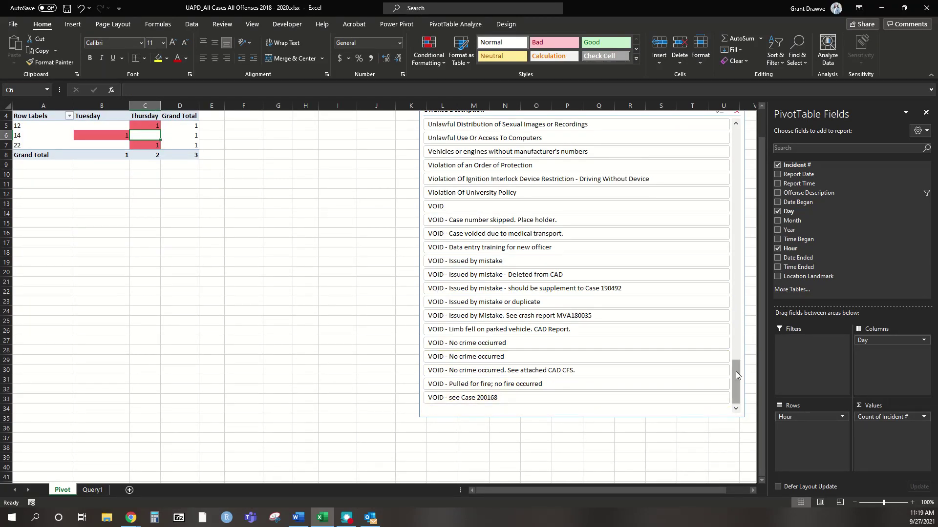
left_click_drag(736, 375, 728, 98)
scroll(552, 166, "up", 1)
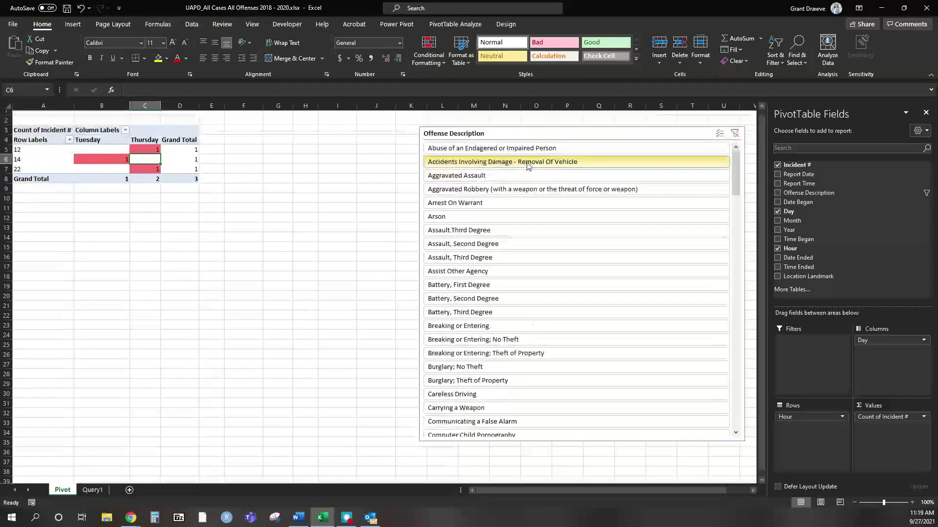
left_click(720, 138)
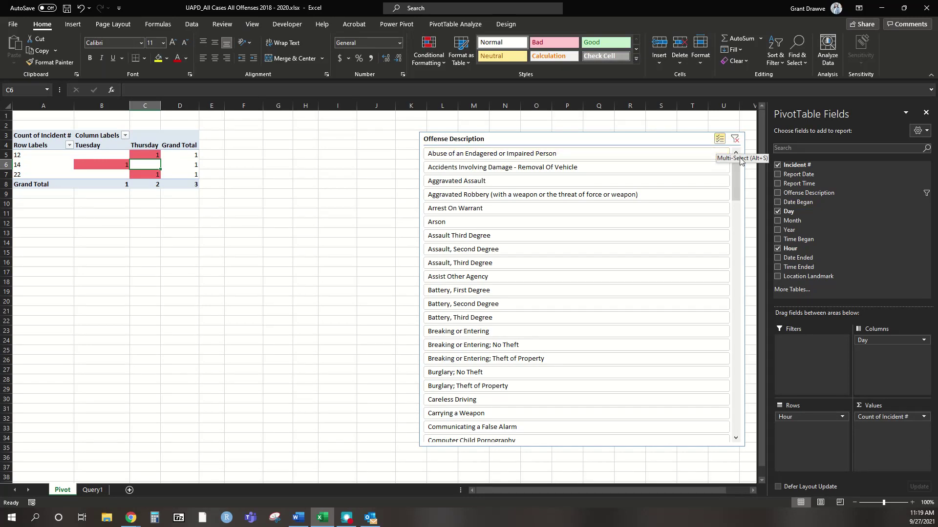
left_click(635, 156)
key("ctrl+shift+Down")
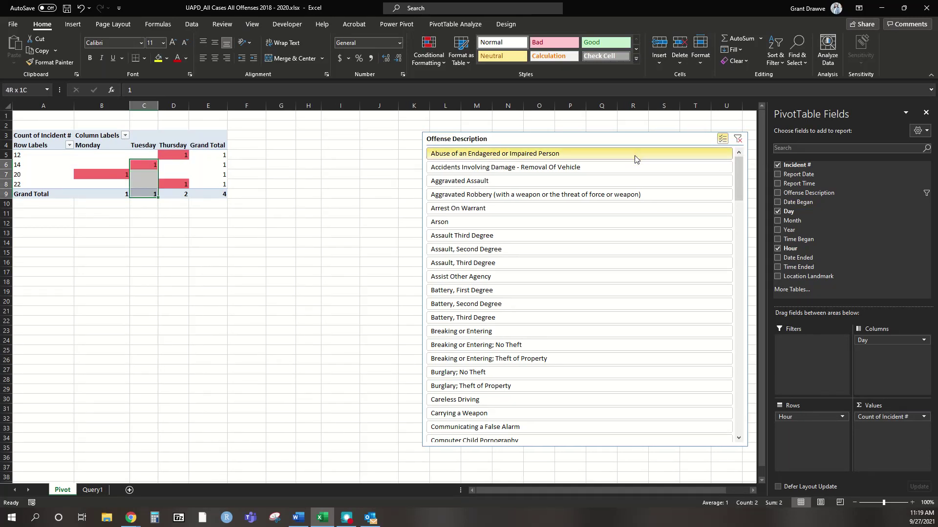
left_click(636, 159)
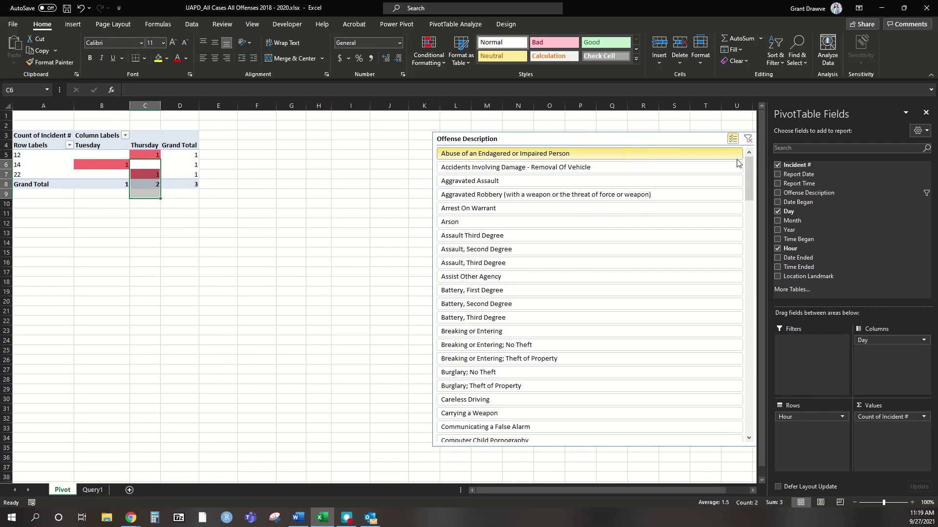
left_click_drag(749, 165, 745, 437)
left_click(524, 428, "shift")
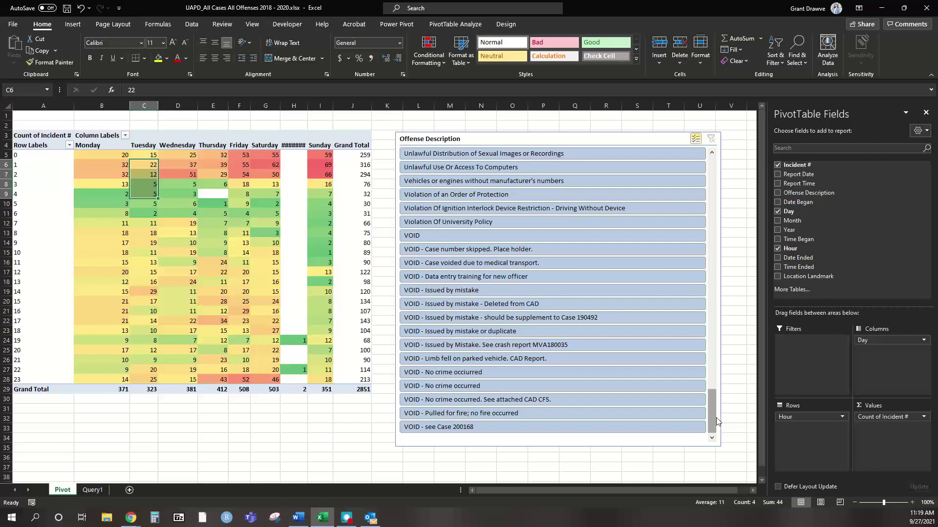
left_click_drag(711, 417, 686, 146)
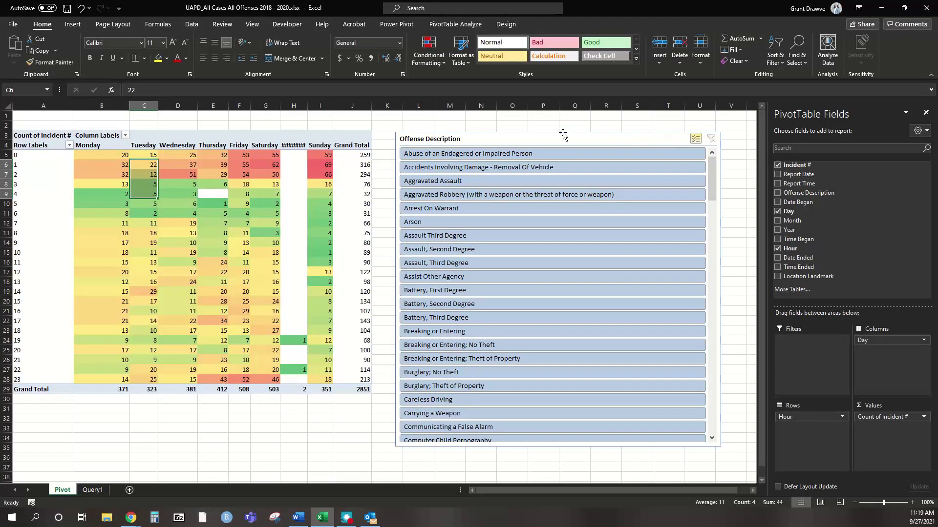
left_click(383, 25)
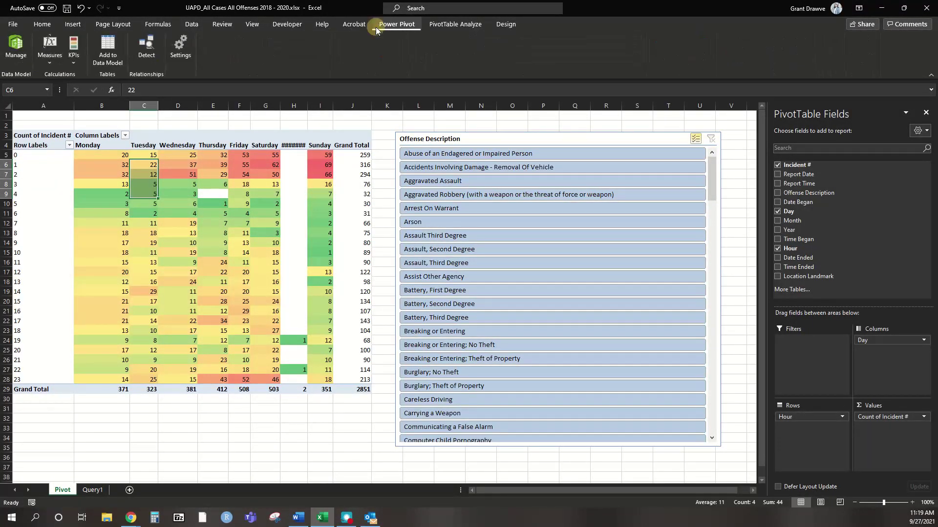
left_click(456, 23)
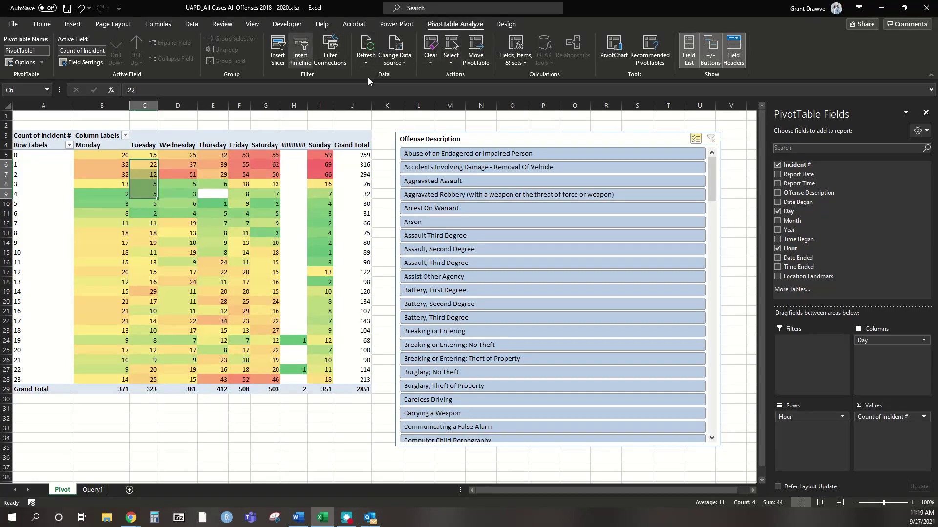
left_click(660, 142)
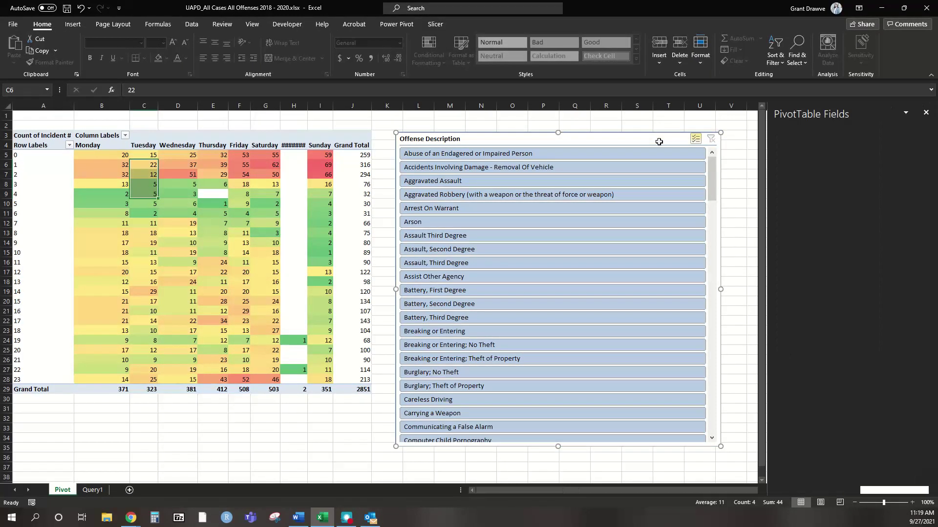
key("Delete")
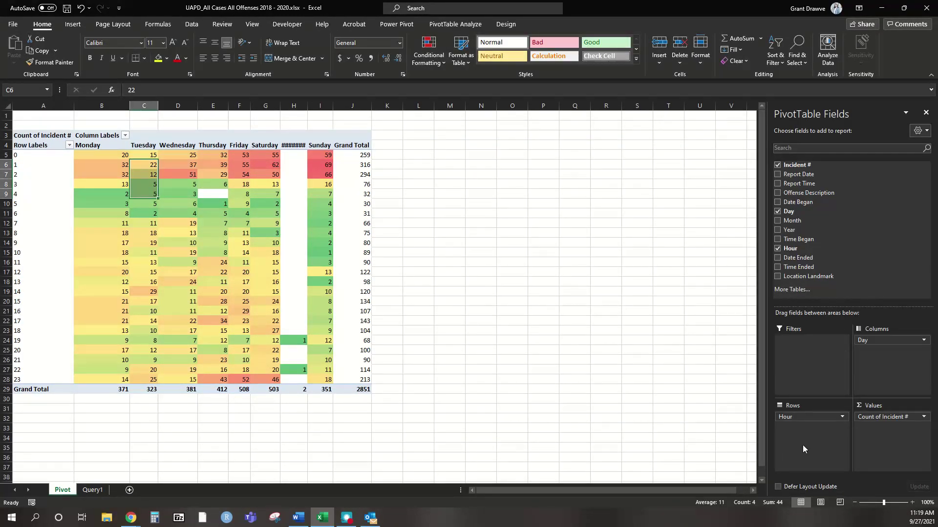
Move Hour to Columns, then remove the Hour field, leaving day totals only (Friday 508)
left_click_drag(805, 417, 819, 447)
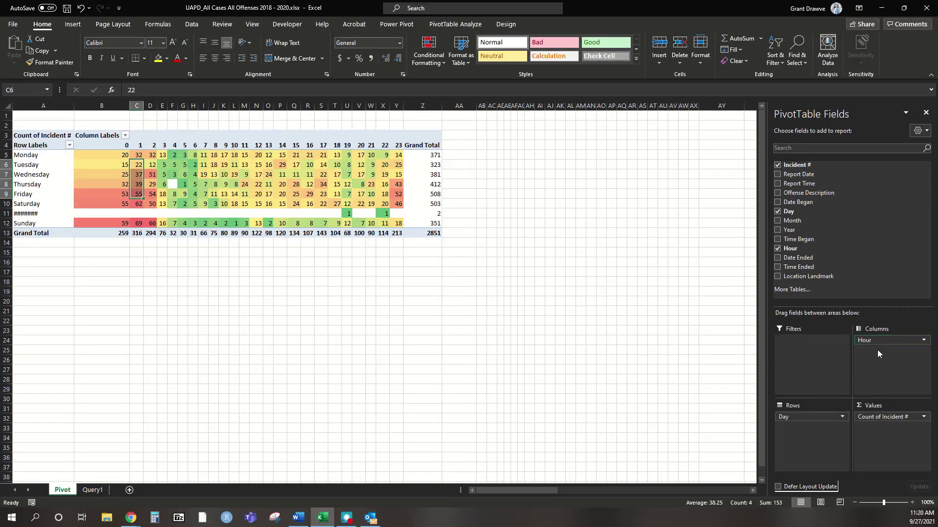
left_click(901, 343)
left_click(900, 343)
left_click(900, 341)
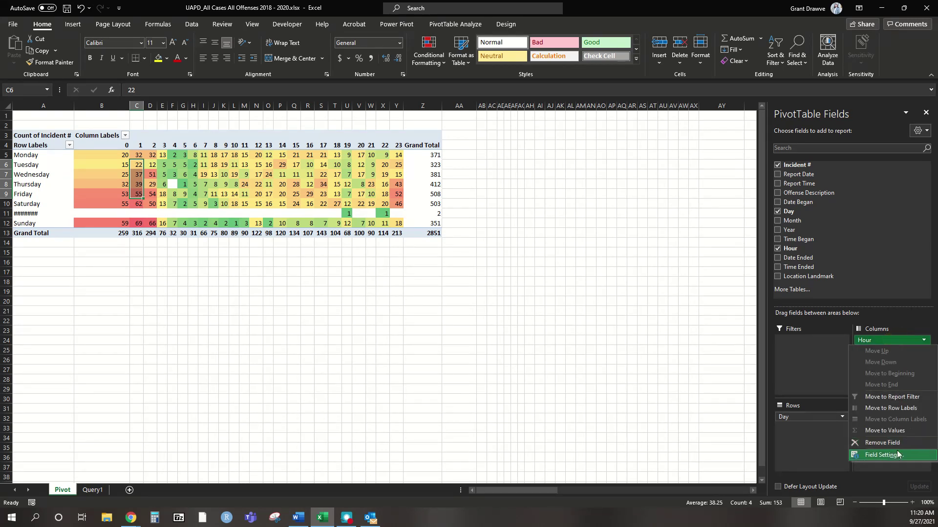
left_click(897, 443)
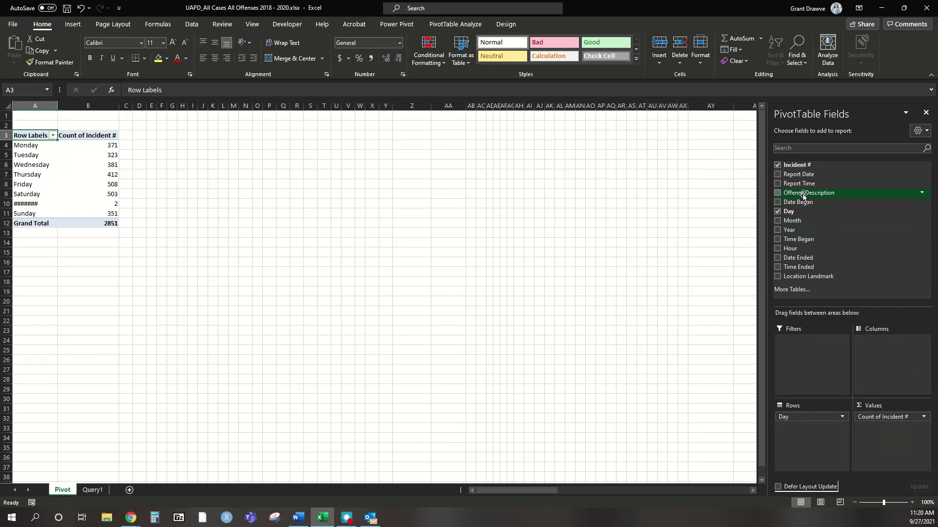
Put Offense Description in rows against the weekday columns, e.g. Arrest On Warrant totalling 282
left_click_drag(803, 196, 886, 362)
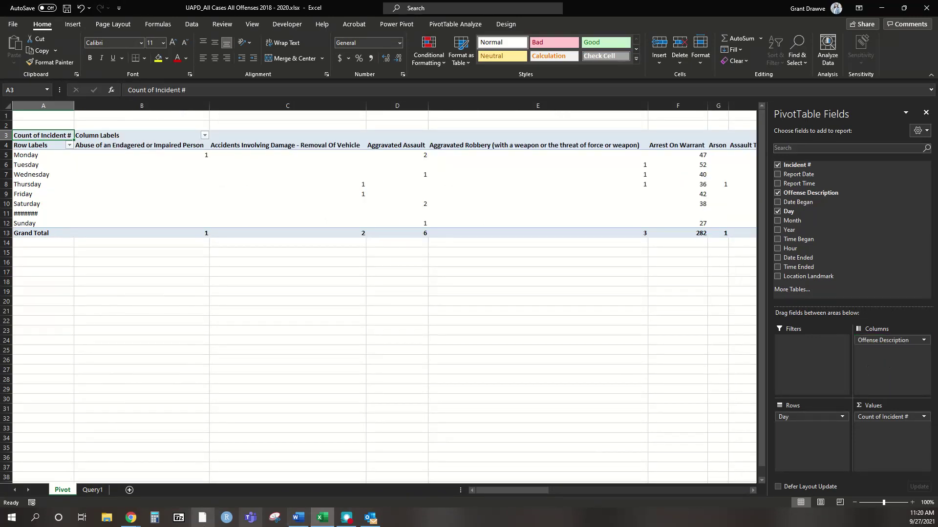
left_click_drag(507, 490, 740, 494)
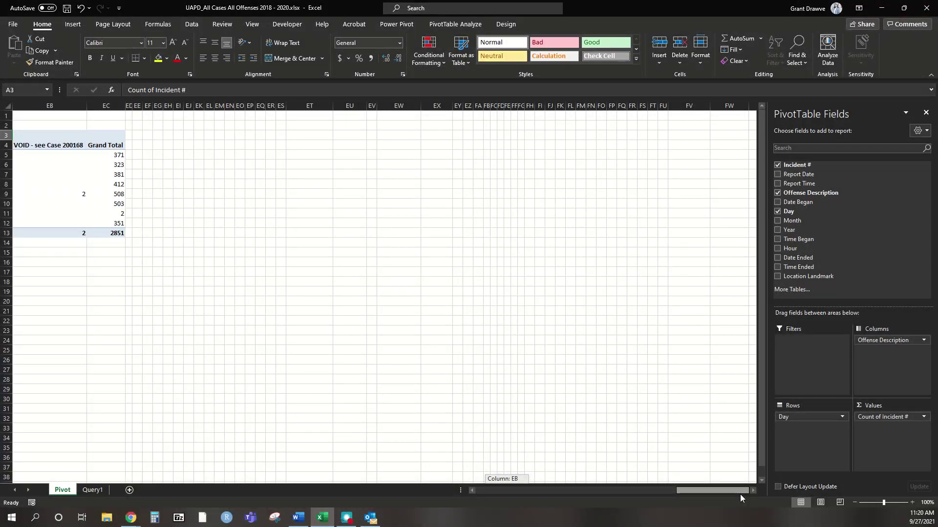
left_click_drag(740, 494, 488, 496)
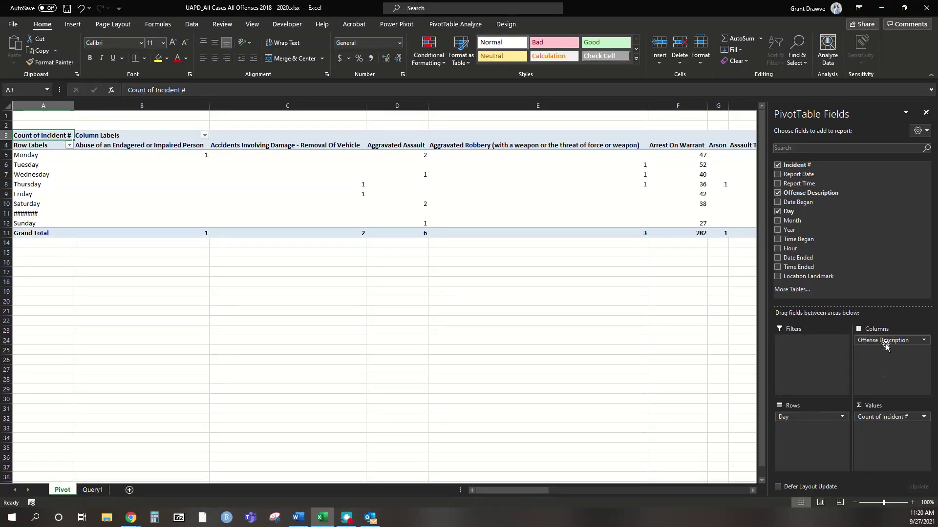
left_click_drag(887, 343, 879, 363)
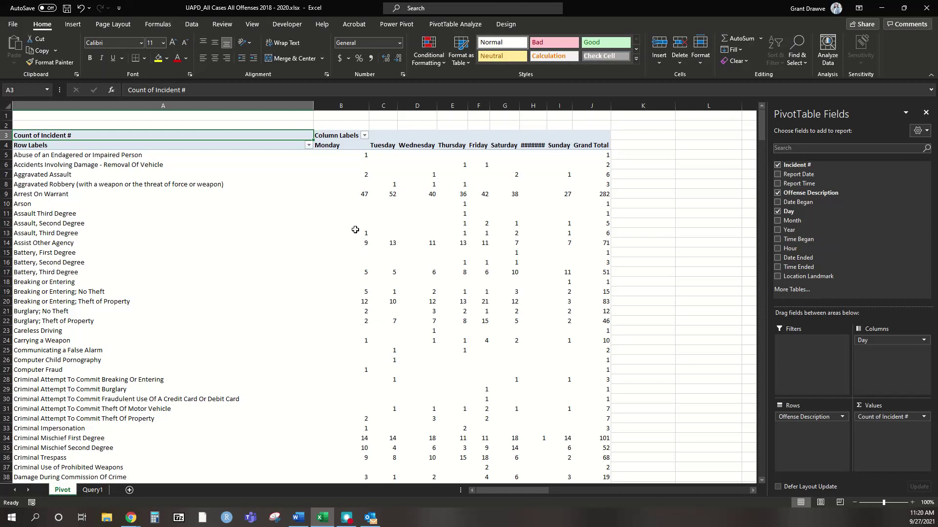
mouse_move(336, 154)
Remove the Day field from the pivot and give the column B offense counts a Red-Yellow-Green colour scale
left_click(884, 341)
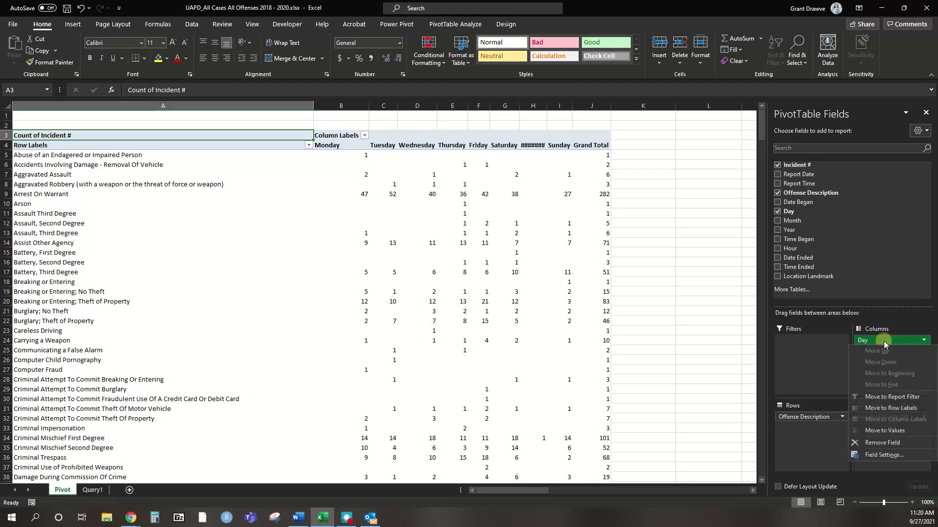
left_click(893, 444)
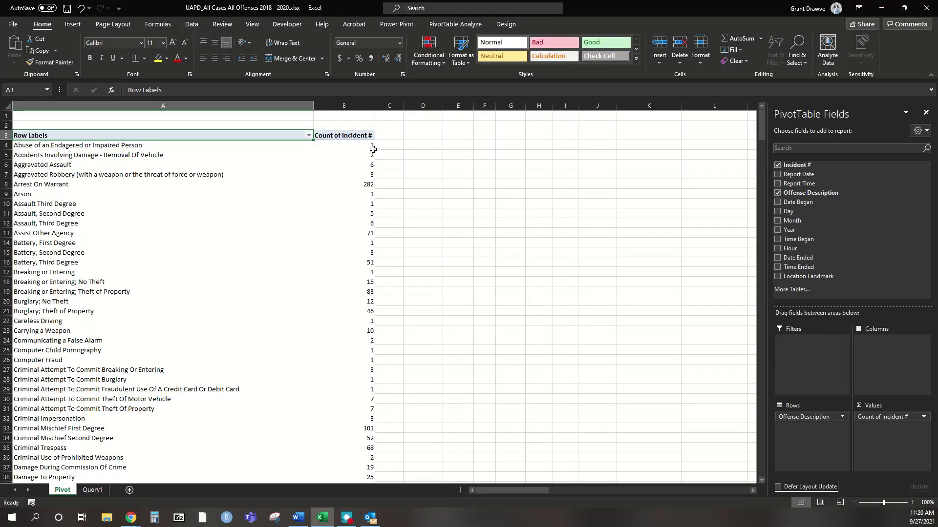
left_click_drag(354, 146, 381, 479)
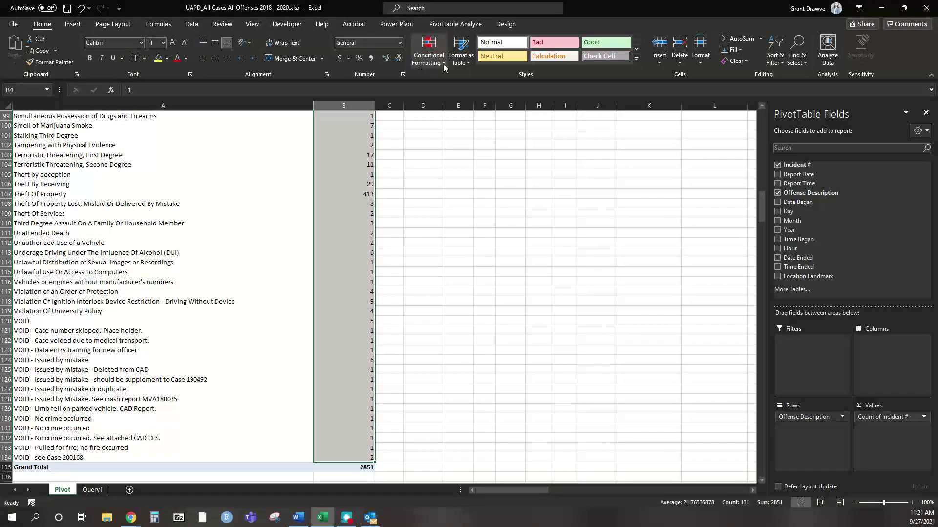
left_click(429, 55)
mouse_move(464, 156)
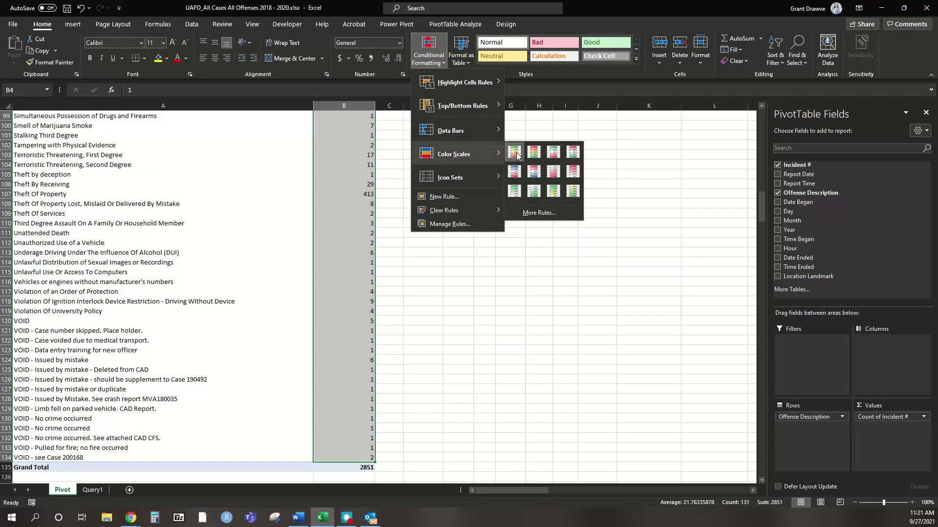
left_click(518, 152)
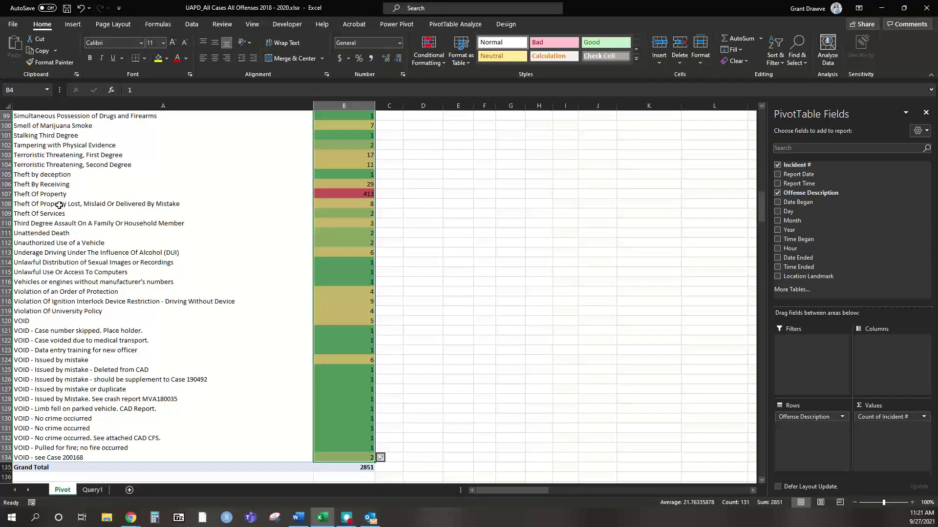
scroll(59, 206, "up", 18)
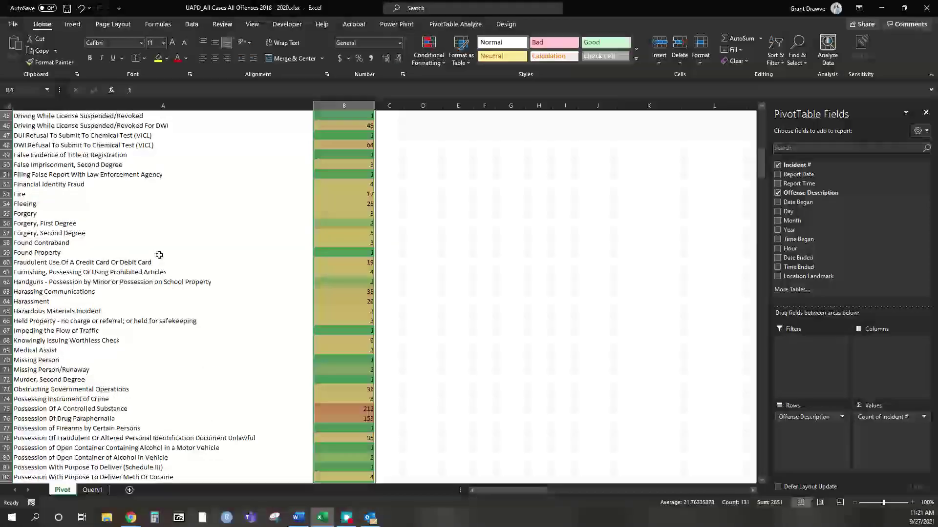
scroll(321, 385, "up", 15)
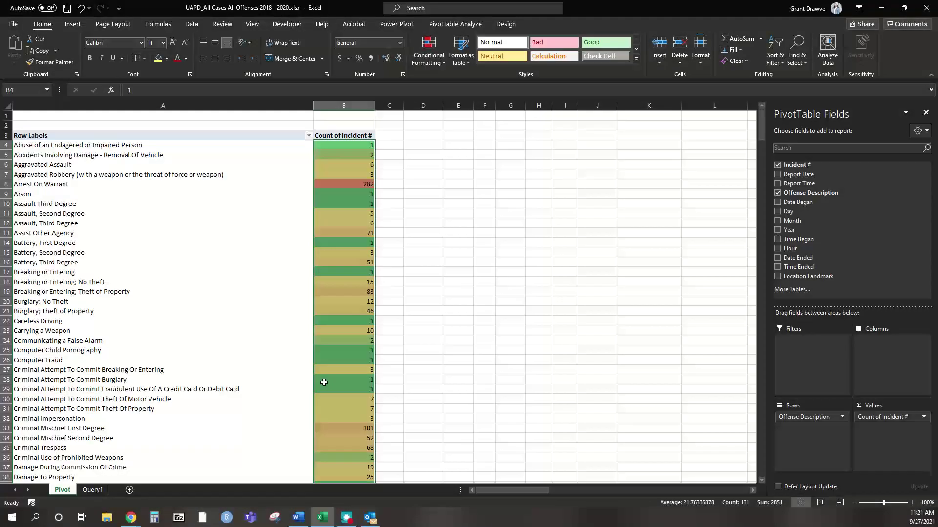
mouse_move(355, 243)
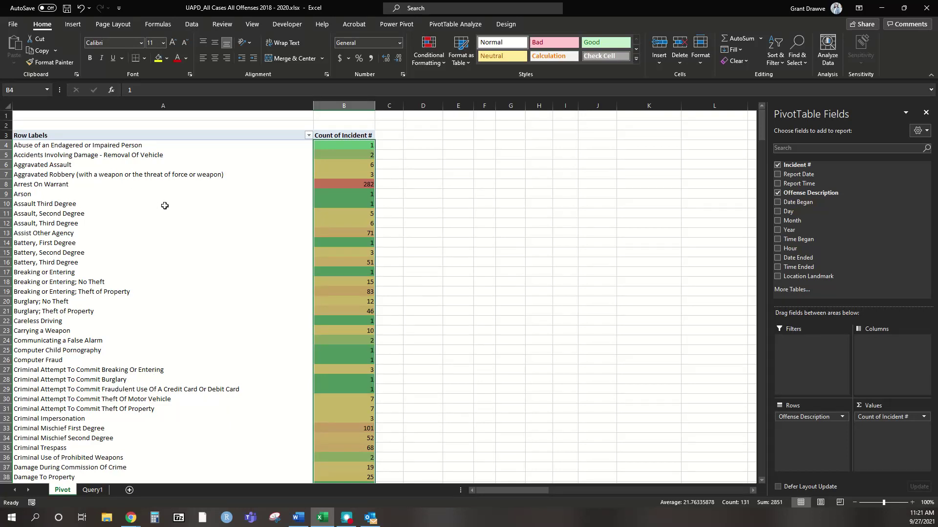
mouse_move(317, 246)
left_click(38, 123)
left_click(40, 215)
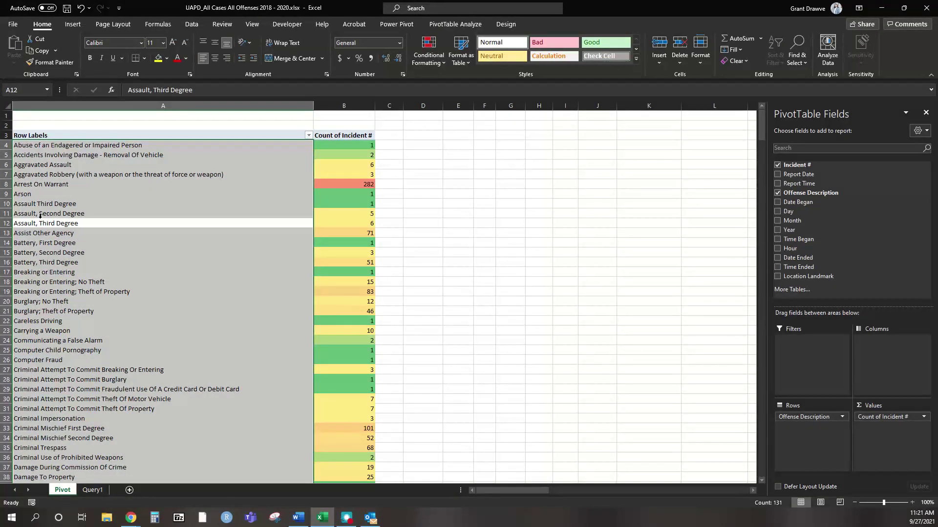
left_click(78, 213)
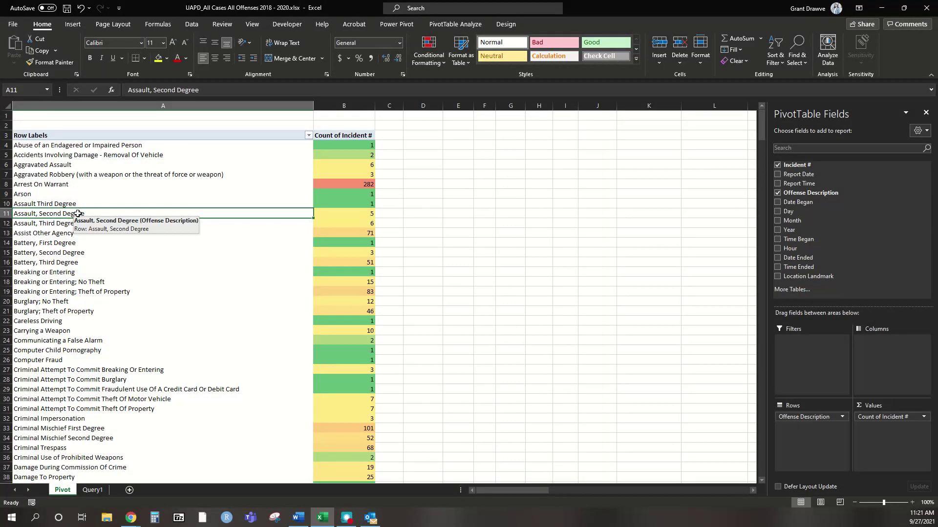